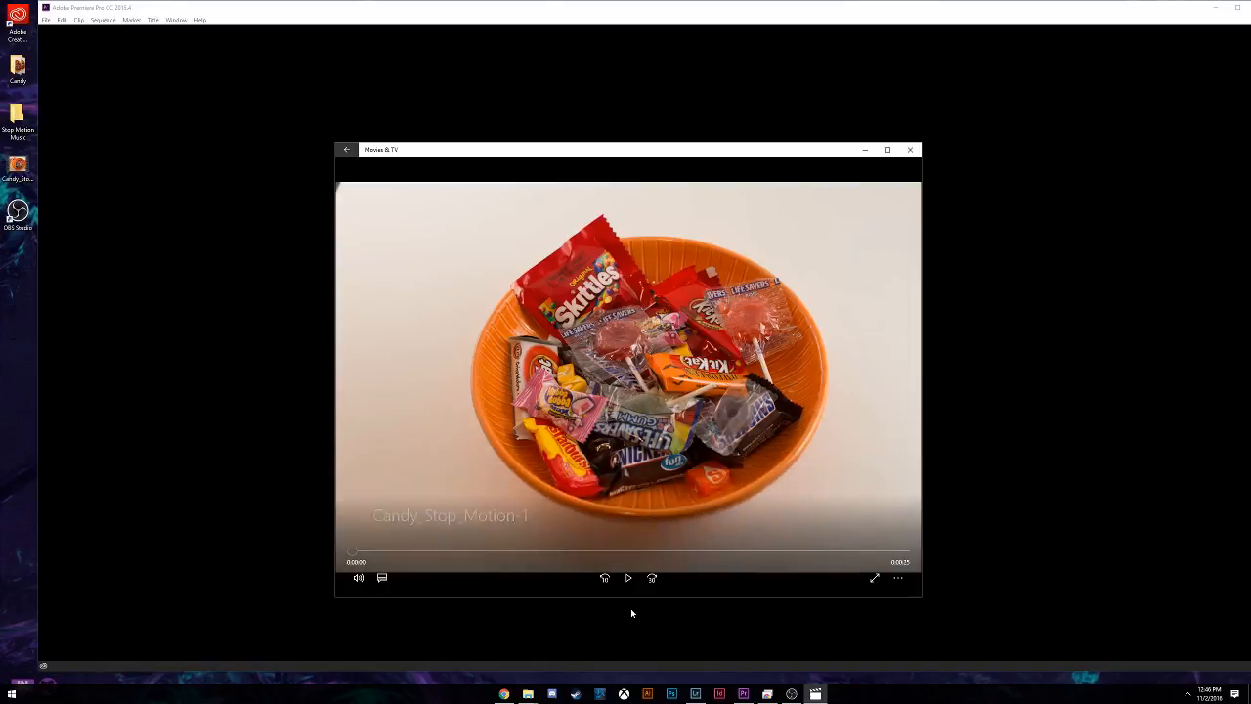
Play the Candy_Stop_Motion-1 video to review it and minimize the player.
{"action": "left_click", "coordinate": [629, 577]}
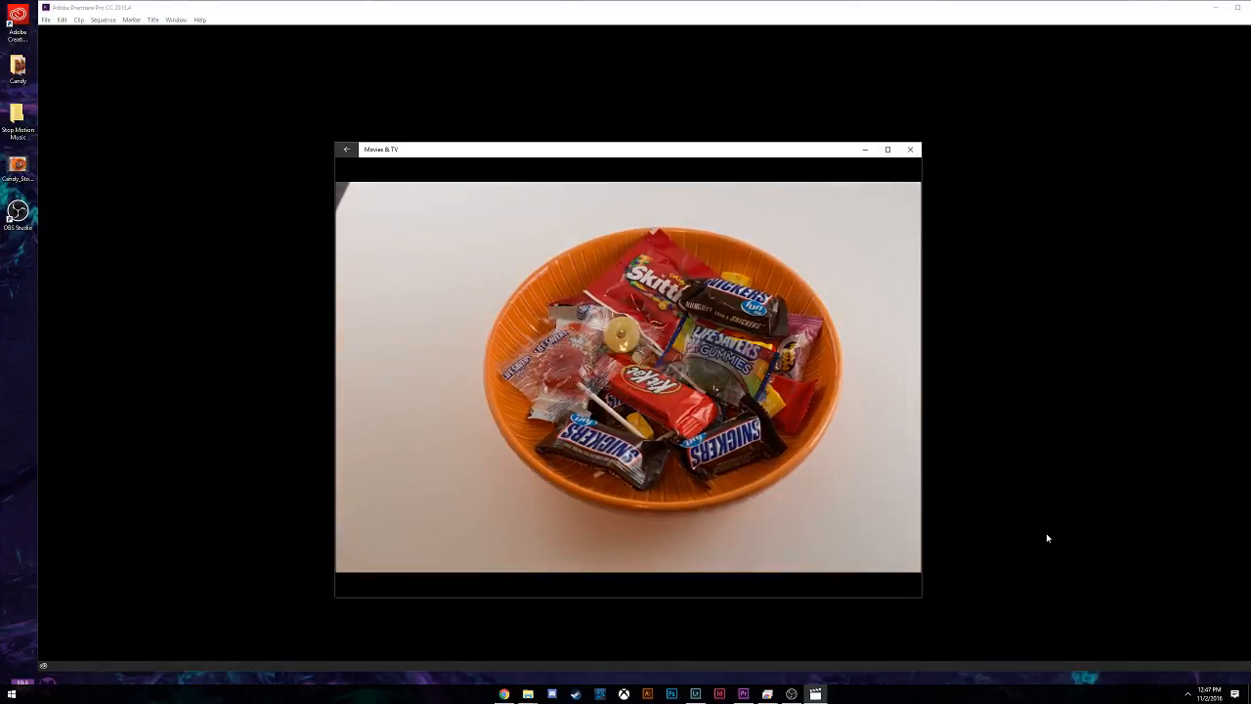
{"action": "left_click", "coordinate": [864, 149]}
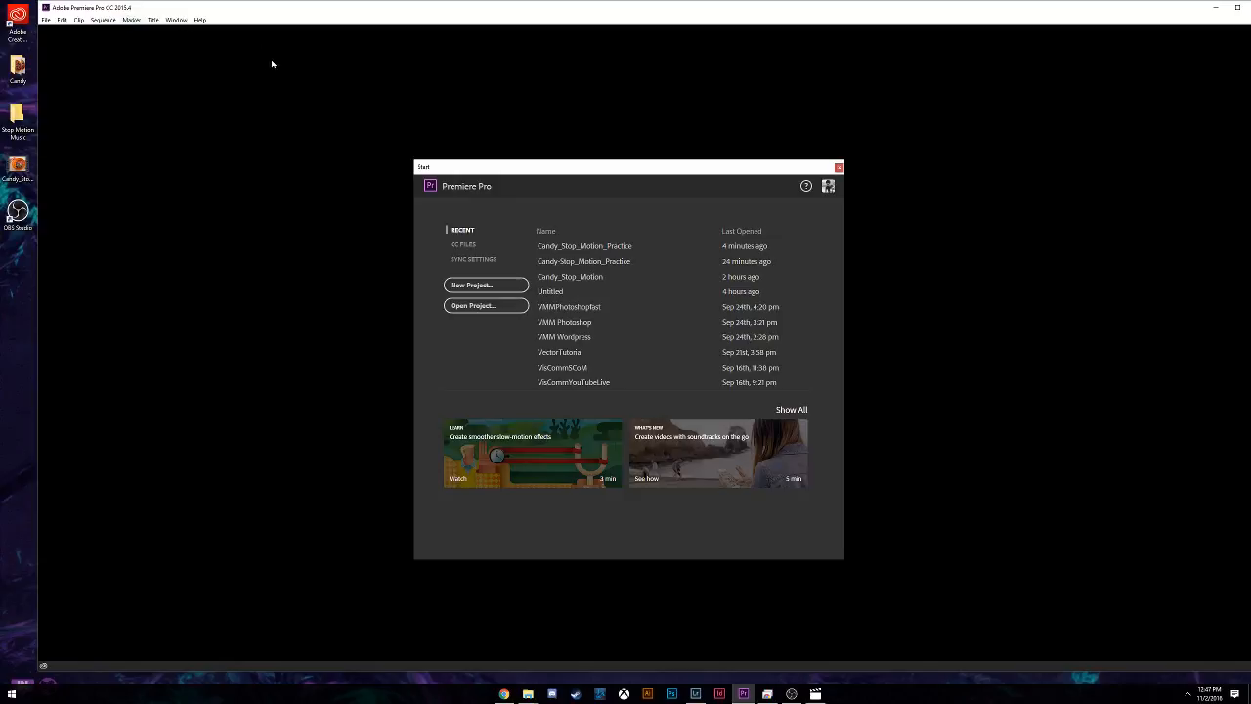
Create a new project named Candy_Stop_Motion_Practice with the default settings, overwriting the existing project of that name.
{"action": "left_click", "coordinate": [508, 284]}
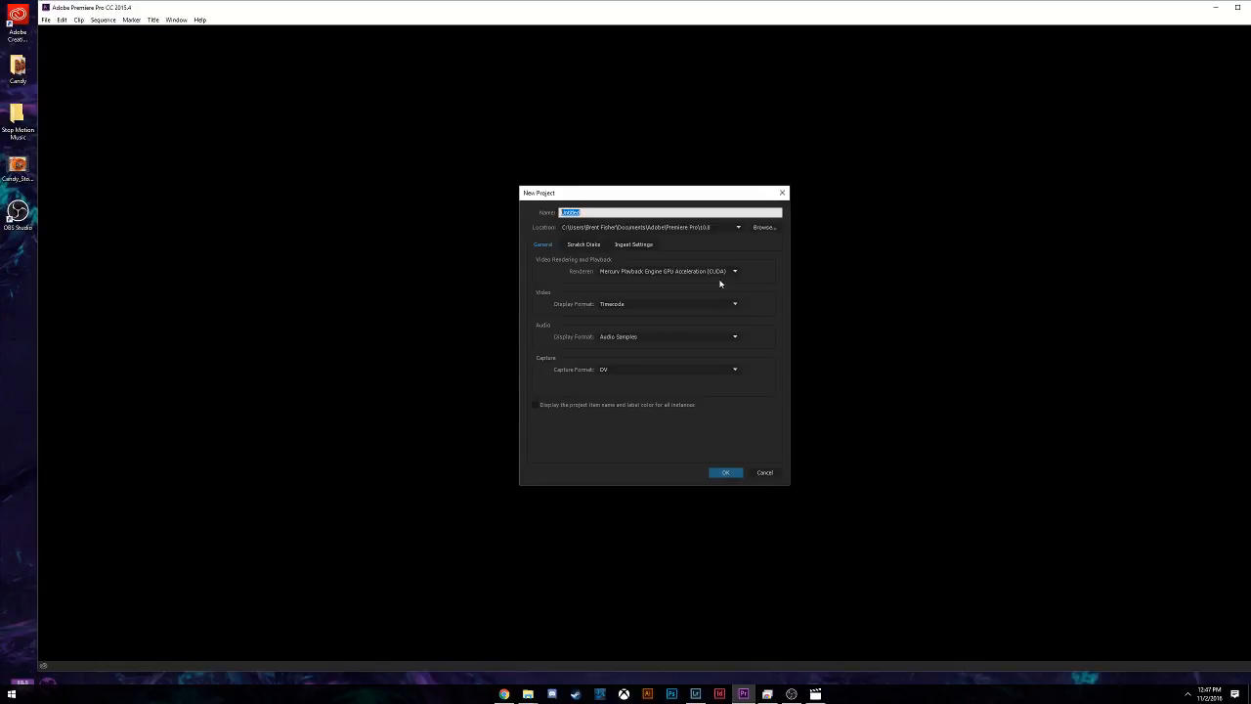
{"action": "key", "text": "super+c"}
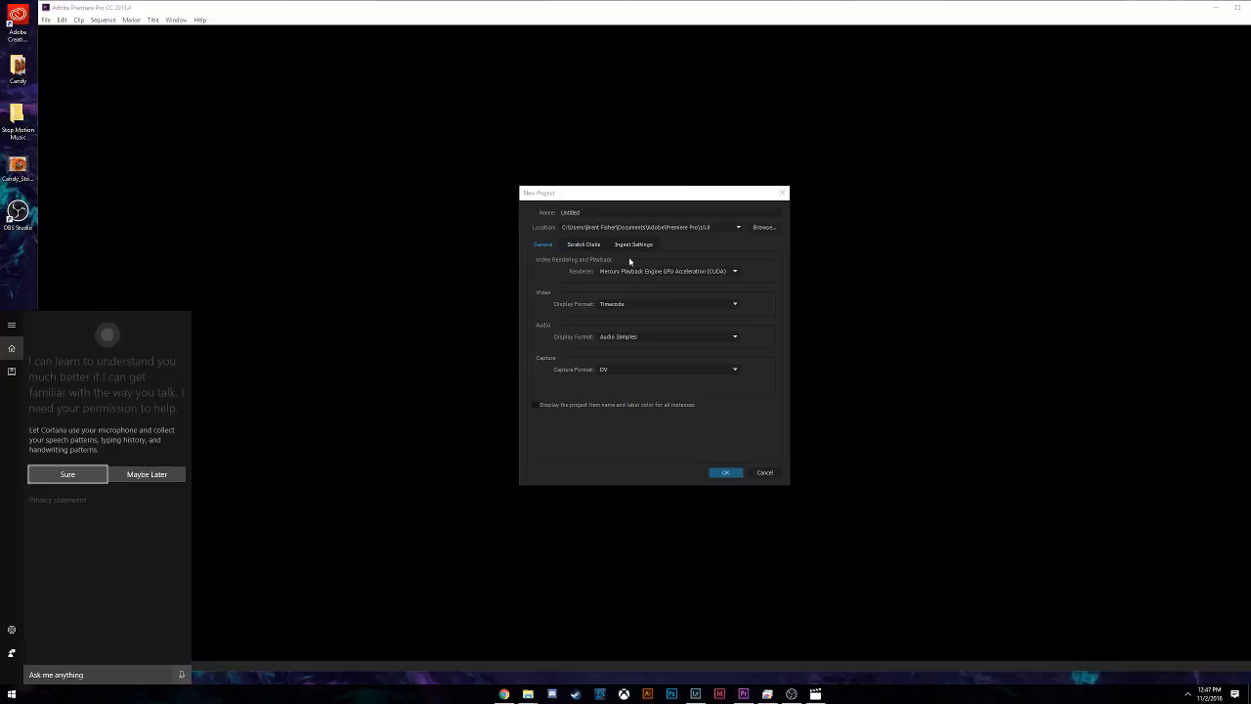
{"action": "left_click", "coordinate": [164, 479]}
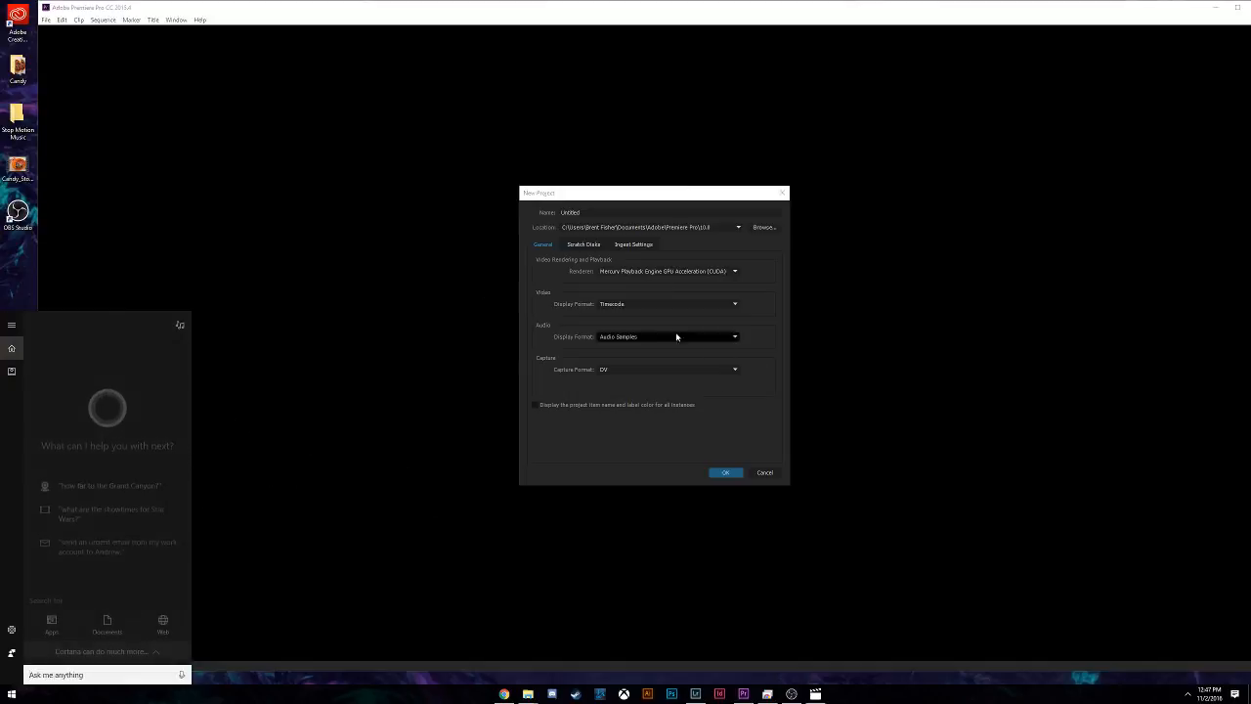
{"action": "left_click", "coordinate": [609, 212]}
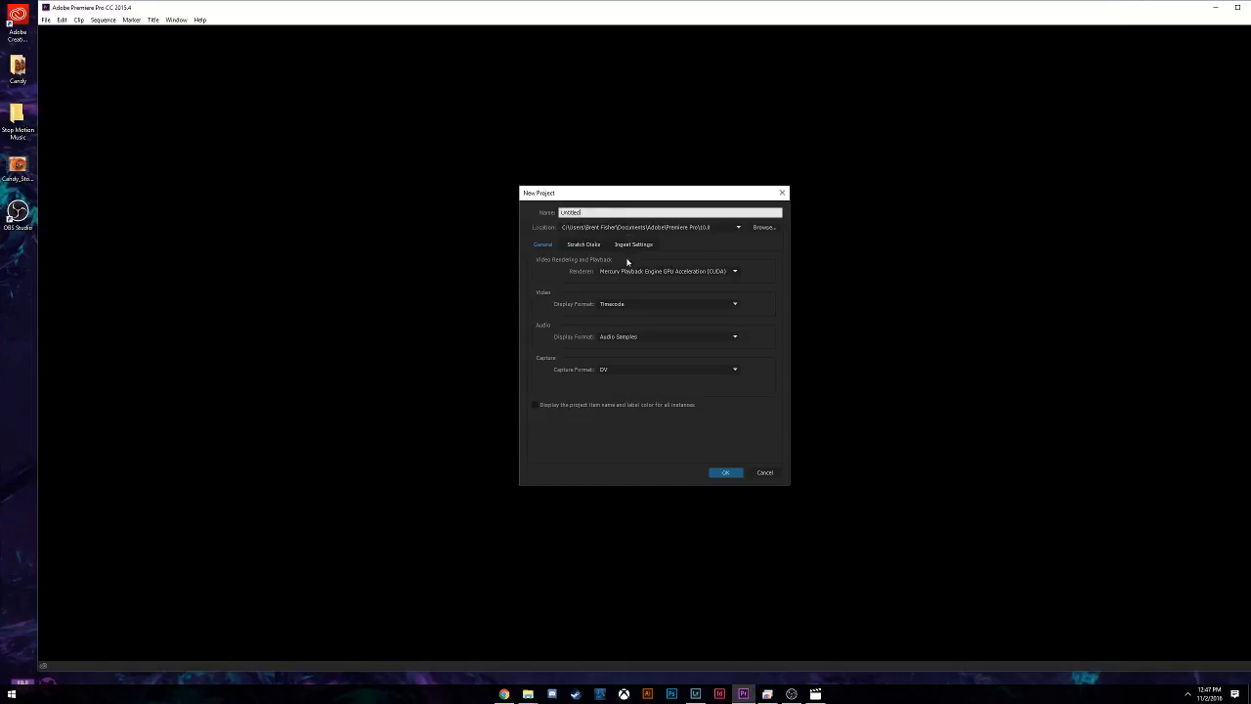
{"action": "double_click", "coordinate": [588, 211]}
{"action": "type", "text": "Candy_Stop_Motion_Practic"}
{"action": "left_click", "coordinate": [724, 472]}
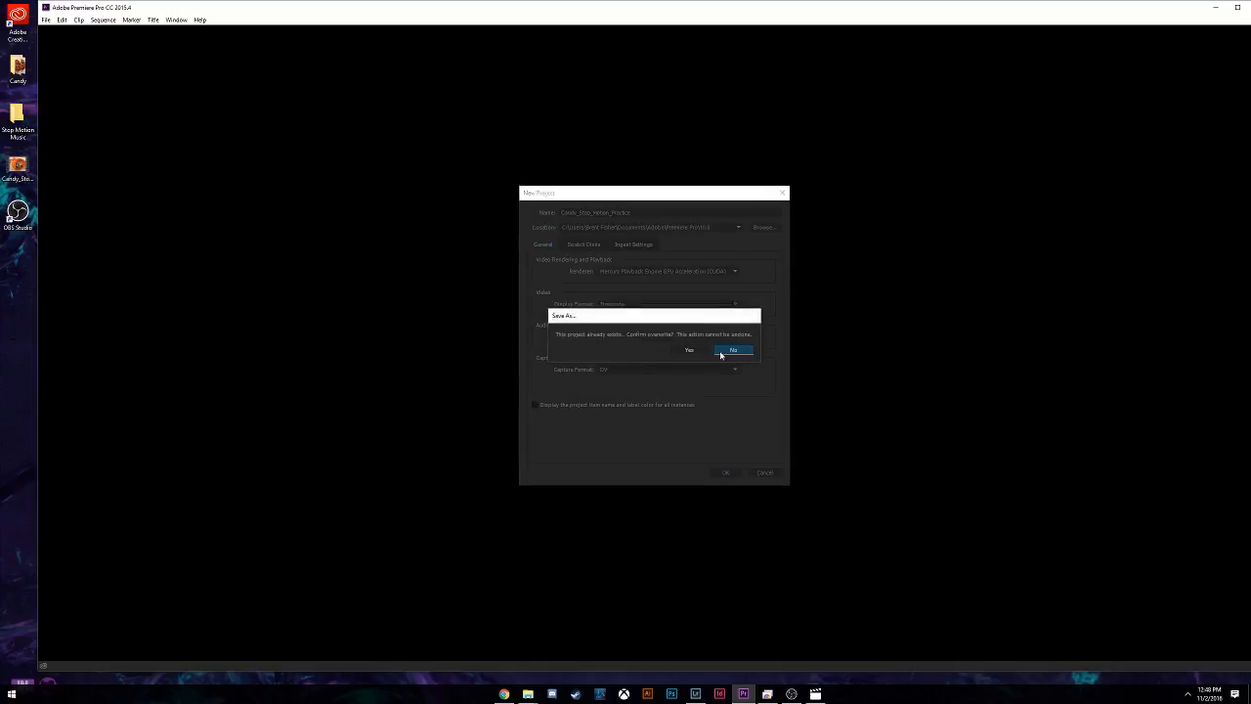
{"action": "left_click", "coordinate": [730, 350]}
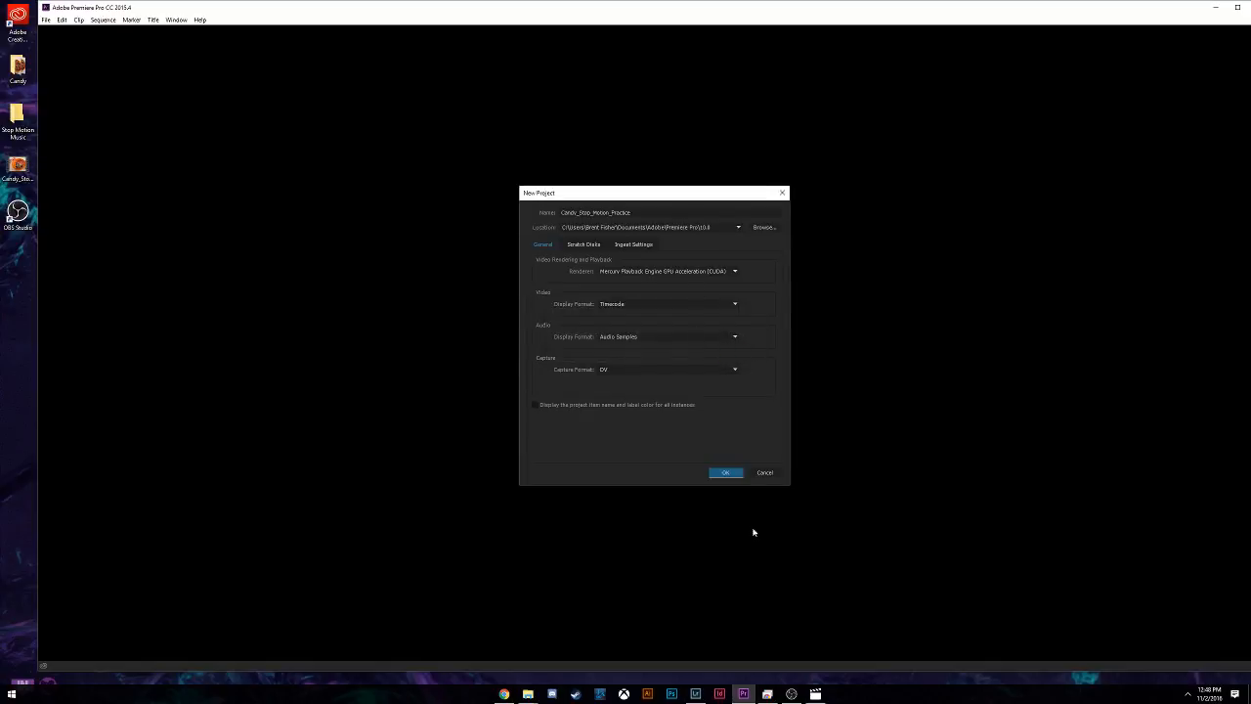
{"action": "left_click", "coordinate": [735, 473]}
{"action": "left_click", "coordinate": [690, 352]}
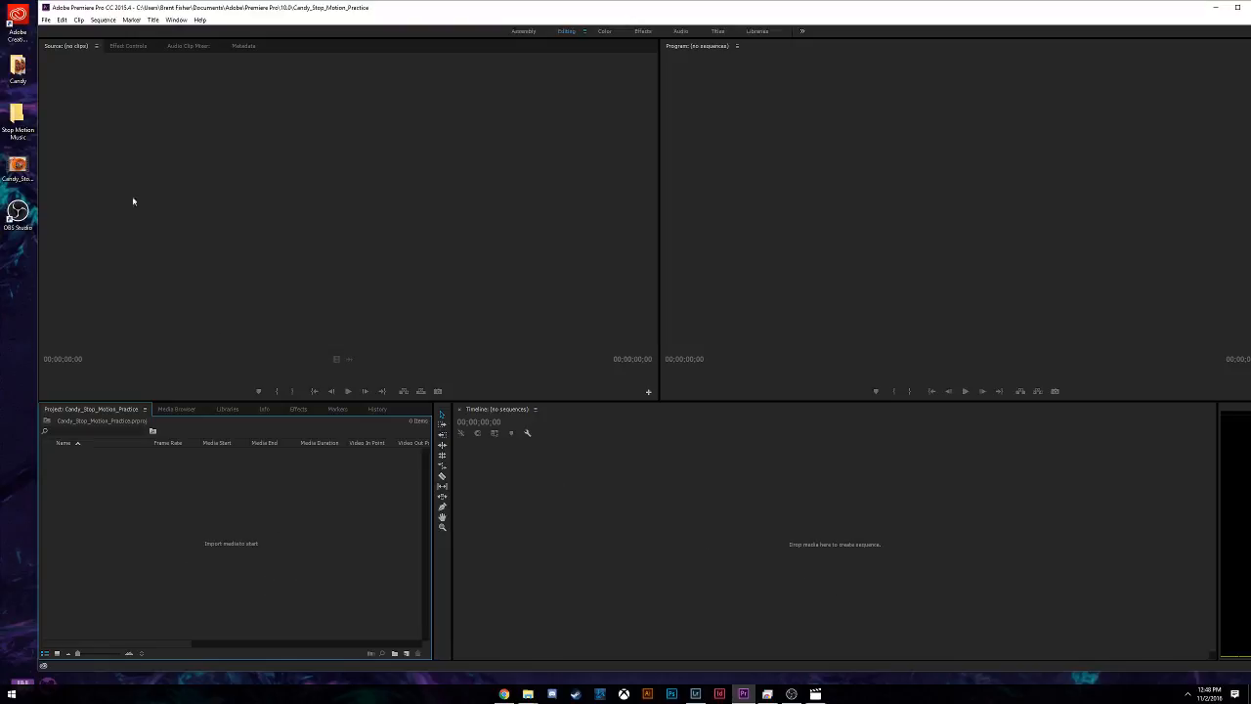
Open the Candy folder on the desktop and look through its numbered stop-motion photos from first to last.
{"action": "left_click", "coordinate": [18, 66]}
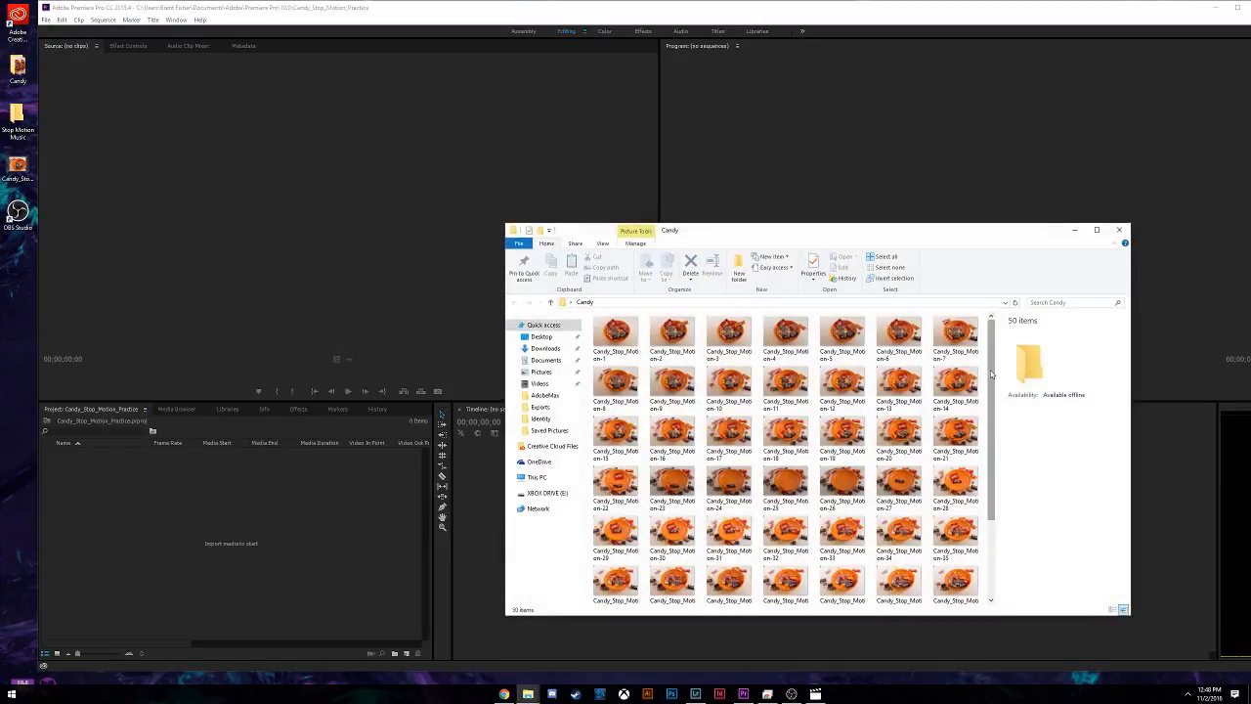
{"action": "left_click", "coordinate": [608, 337]}
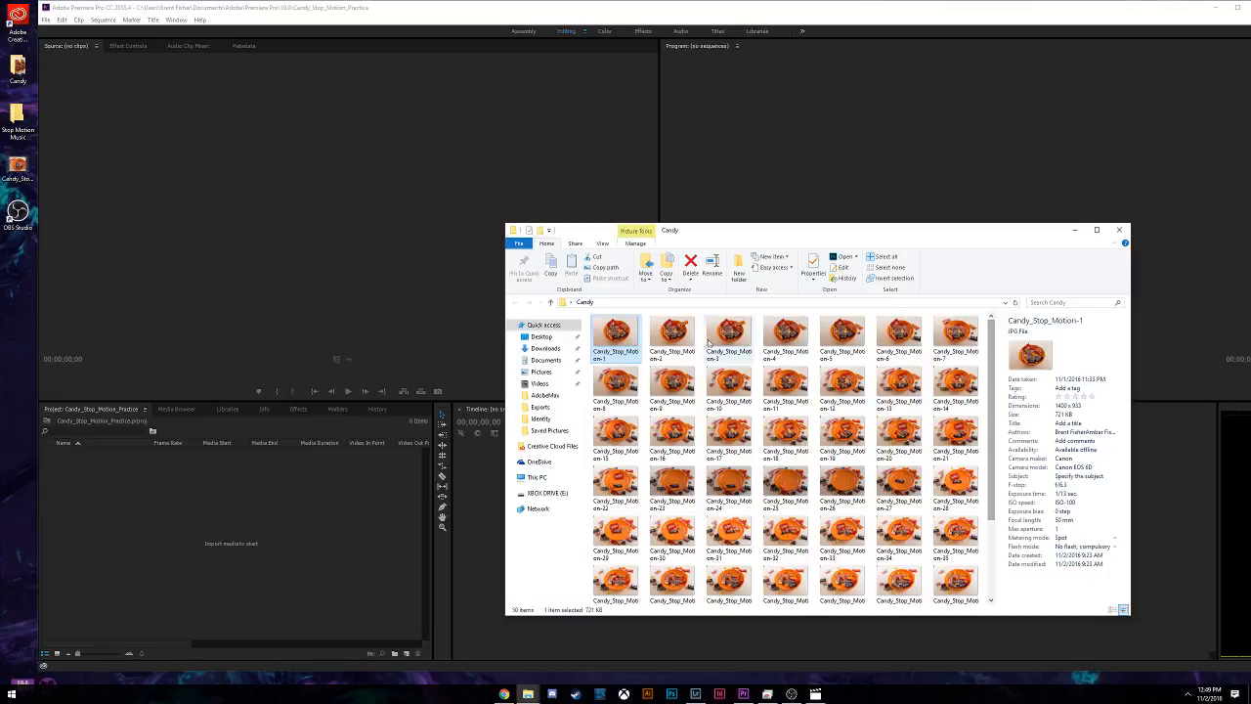
{"action": "scroll", "coordinate": [990, 411], "scroll_direction": "down", "scroll_amount": 2}
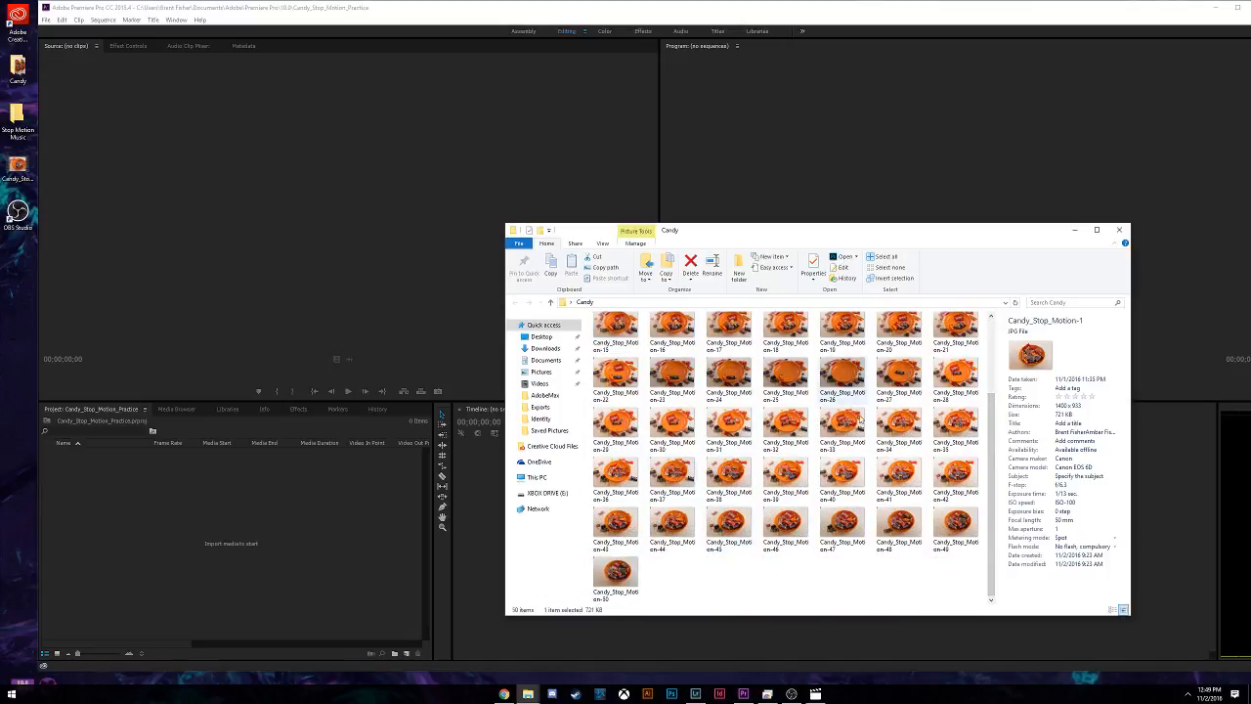
{"action": "left_click", "coordinate": [985, 516]}
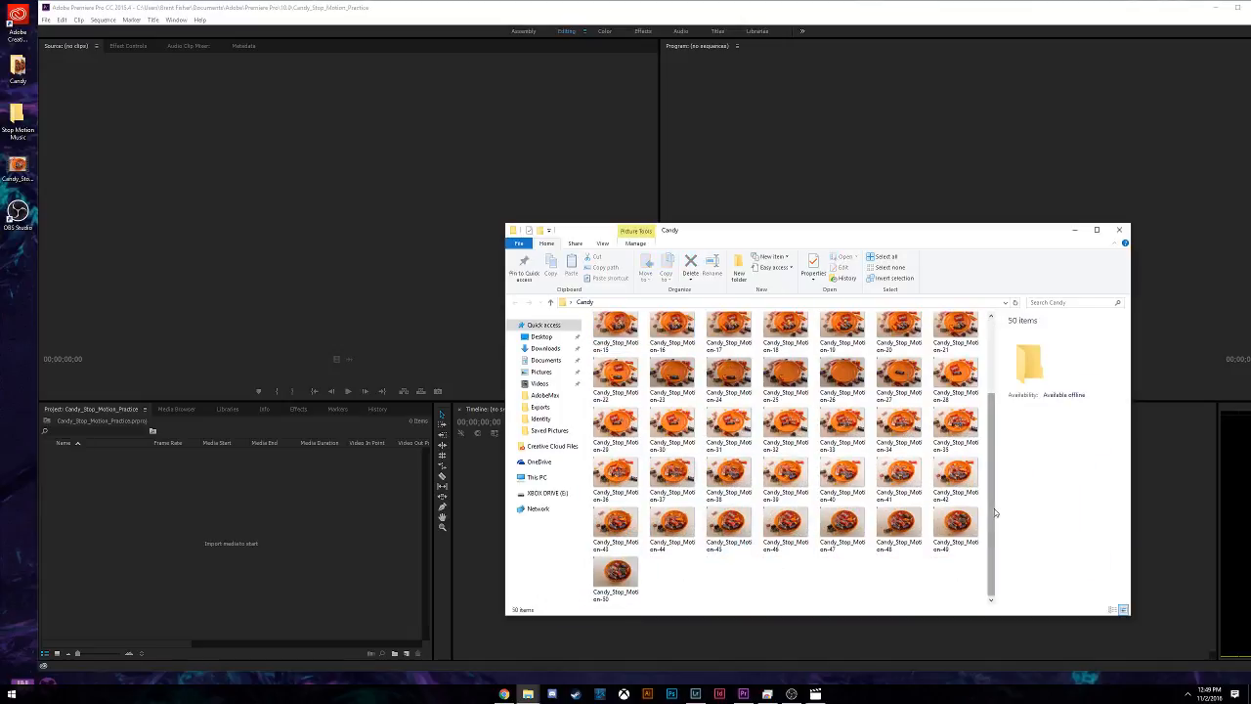
{"action": "scroll", "coordinate": [990, 477], "scroll_direction": "up", "scroll_amount": 1}
{"action": "scroll", "coordinate": [990, 477], "scroll_direction": "up", "scroll_amount": 3}
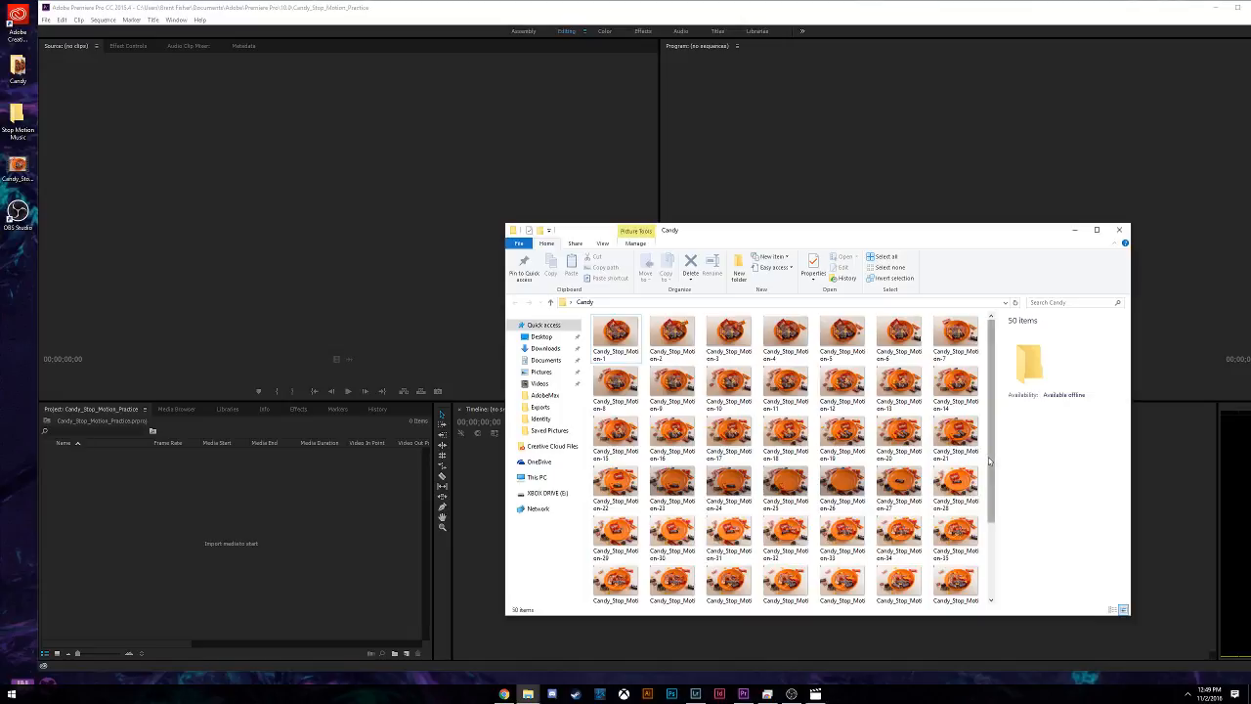
{"action": "scroll", "coordinate": [987, 464], "scroll_direction": "down", "scroll_amount": 3}
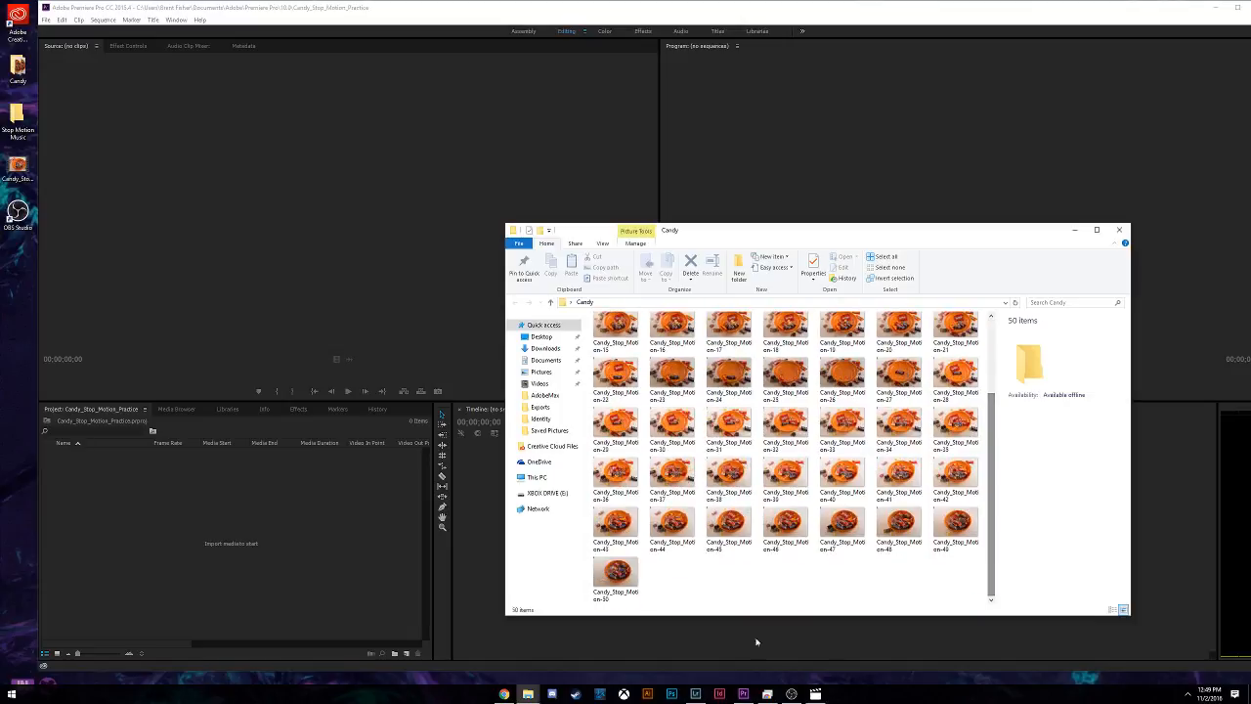
{"action": "scroll", "coordinate": [982, 489], "scroll_direction": "up", "scroll_amount": 3}
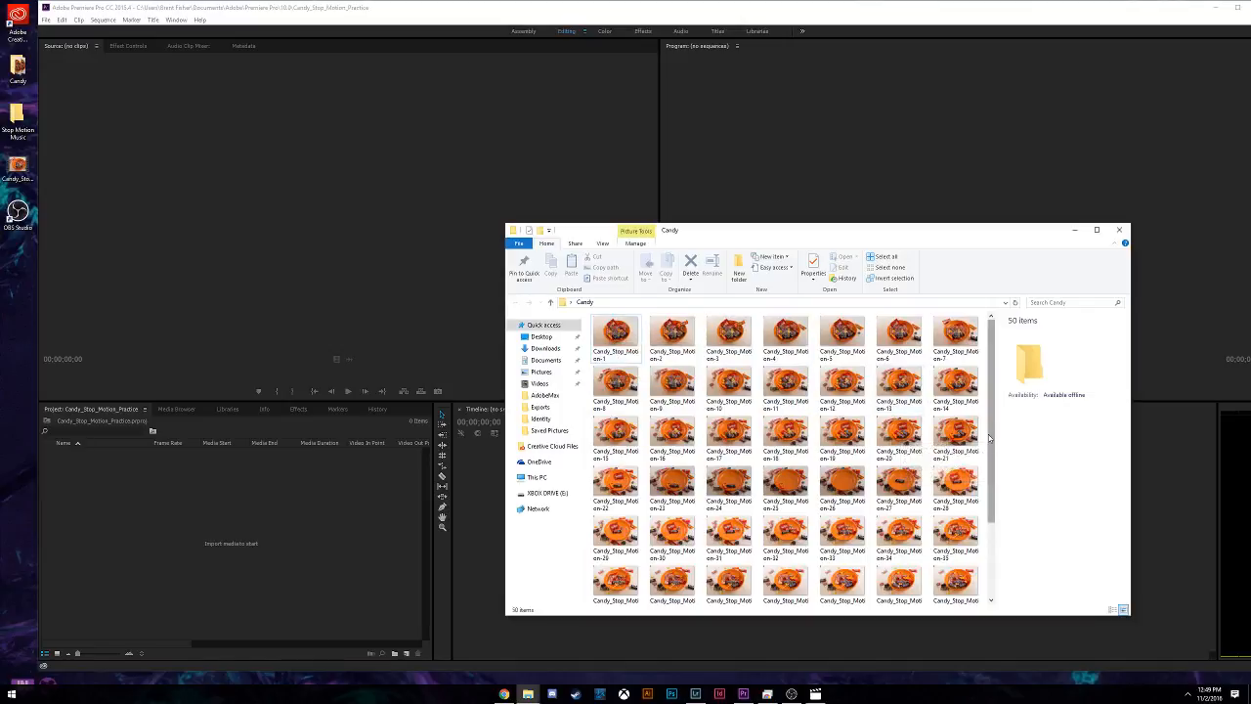
{"action": "scroll", "coordinate": [985, 440], "scroll_direction": "down", "scroll_amount": 3}
Import all the photos from the Candy folder into the project and close the folder.
{"action": "key", "text": "ctrl+a"}
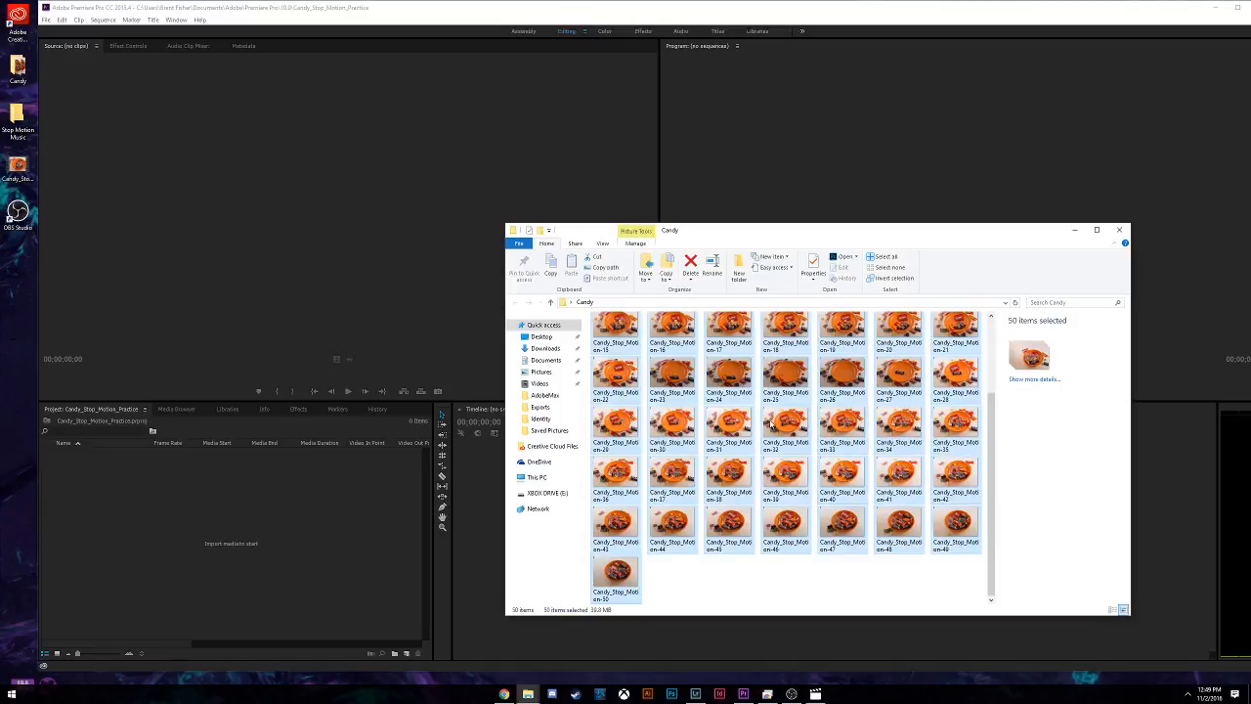
{"action": "left_click_drag", "start_coordinate": [770, 428], "coordinate": [332, 560]}
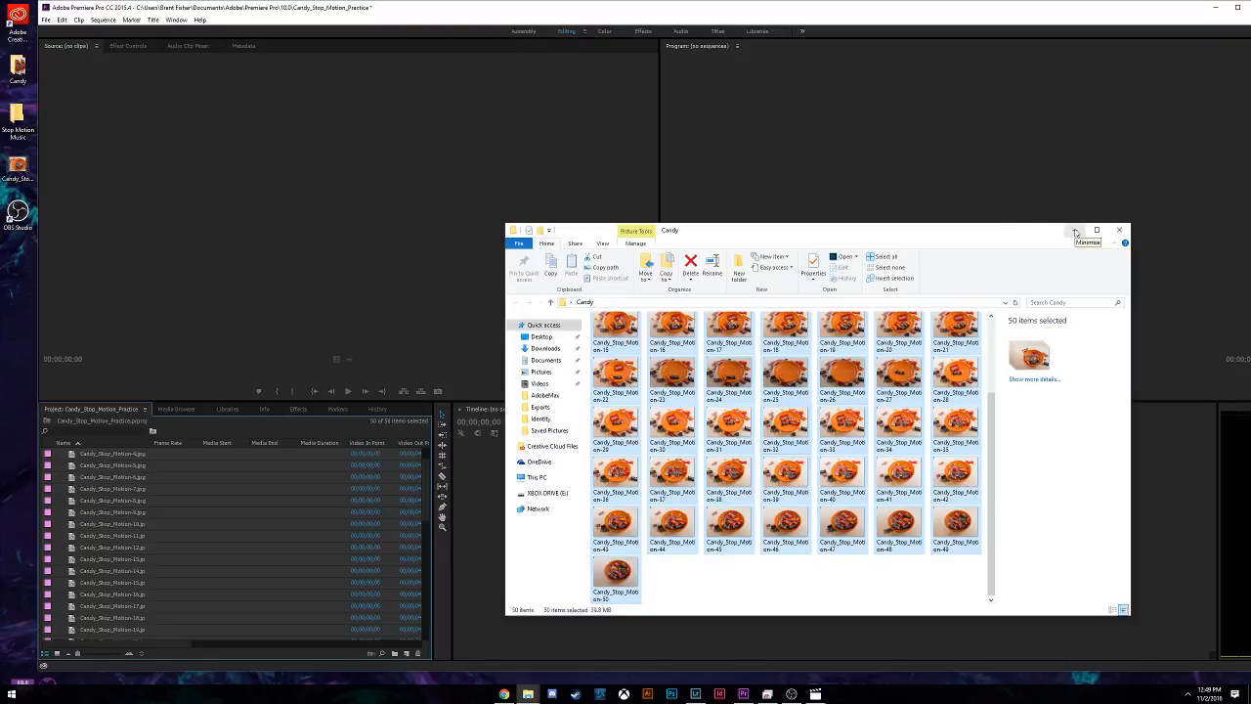
{"action": "left_click", "coordinate": [1119, 229]}
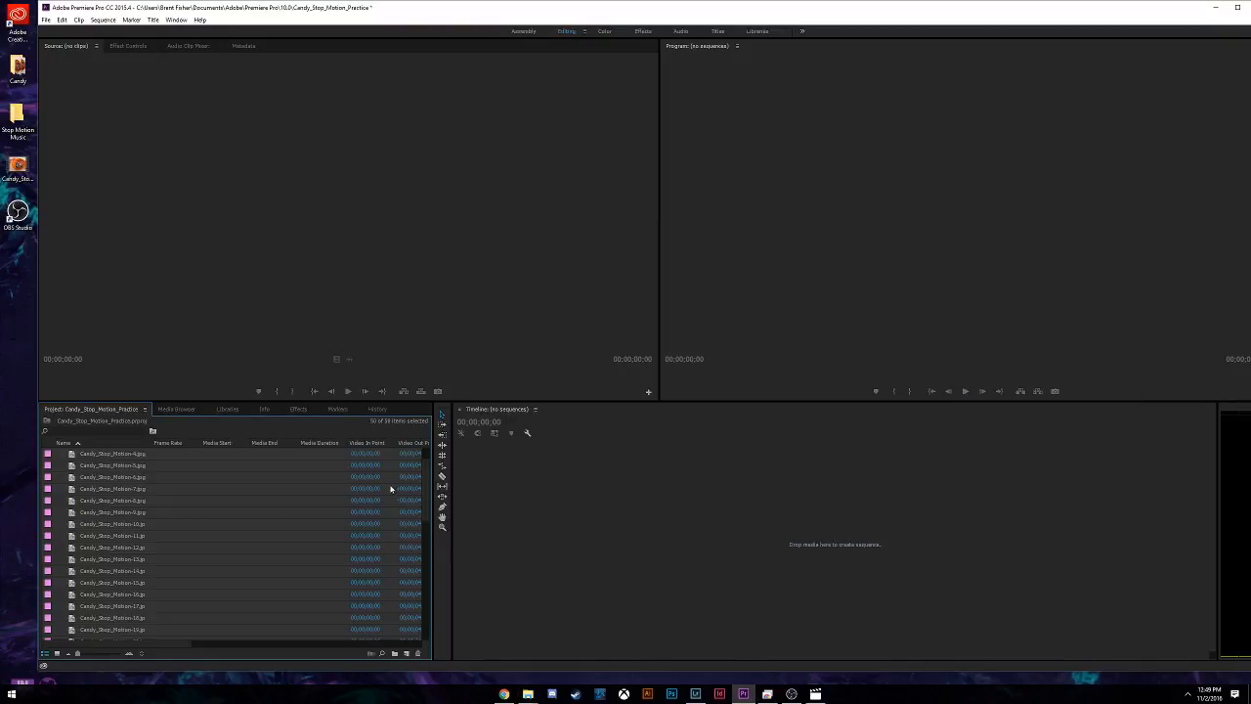
Create a sequence from Candy_Stop_Motion-1.jpg and delete the photo's clip from the timeline.
{"action": "left_click_drag", "start_coordinate": [427, 494], "coordinate": [427, 462]}
{"action": "left_click", "coordinate": [114, 454]}
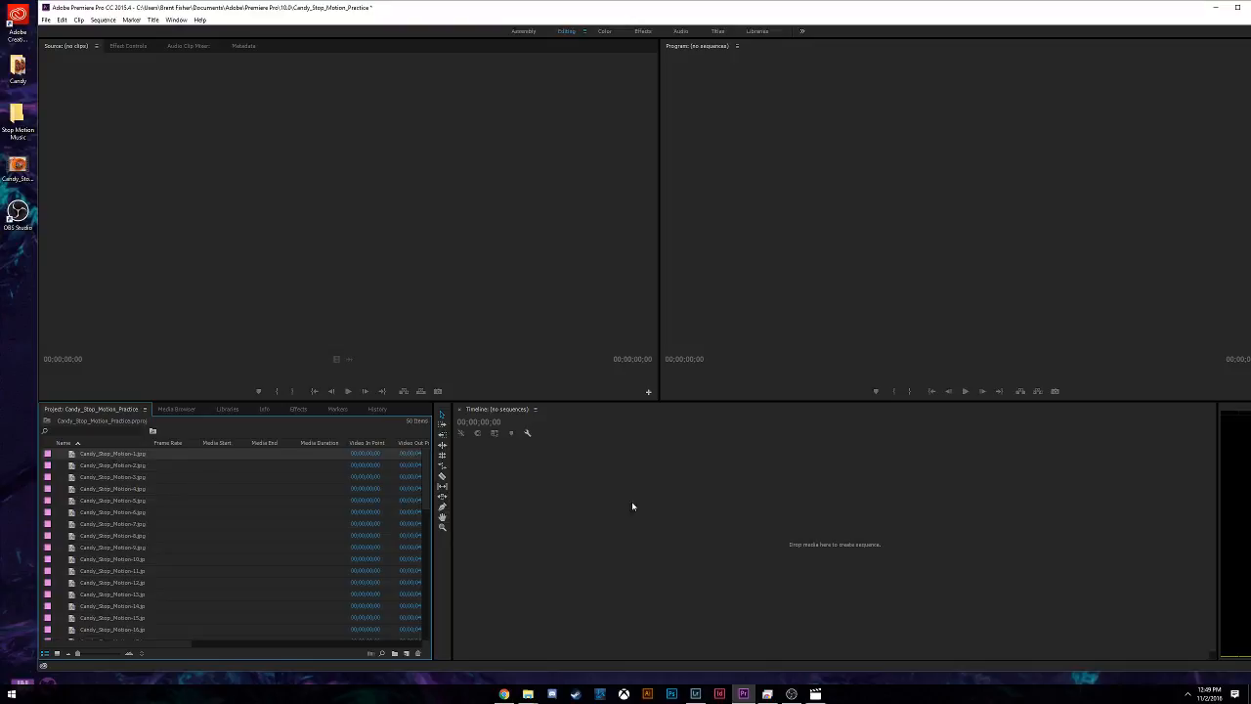
{"action": "left_click_drag", "start_coordinate": [125, 455], "coordinate": [578, 483]}
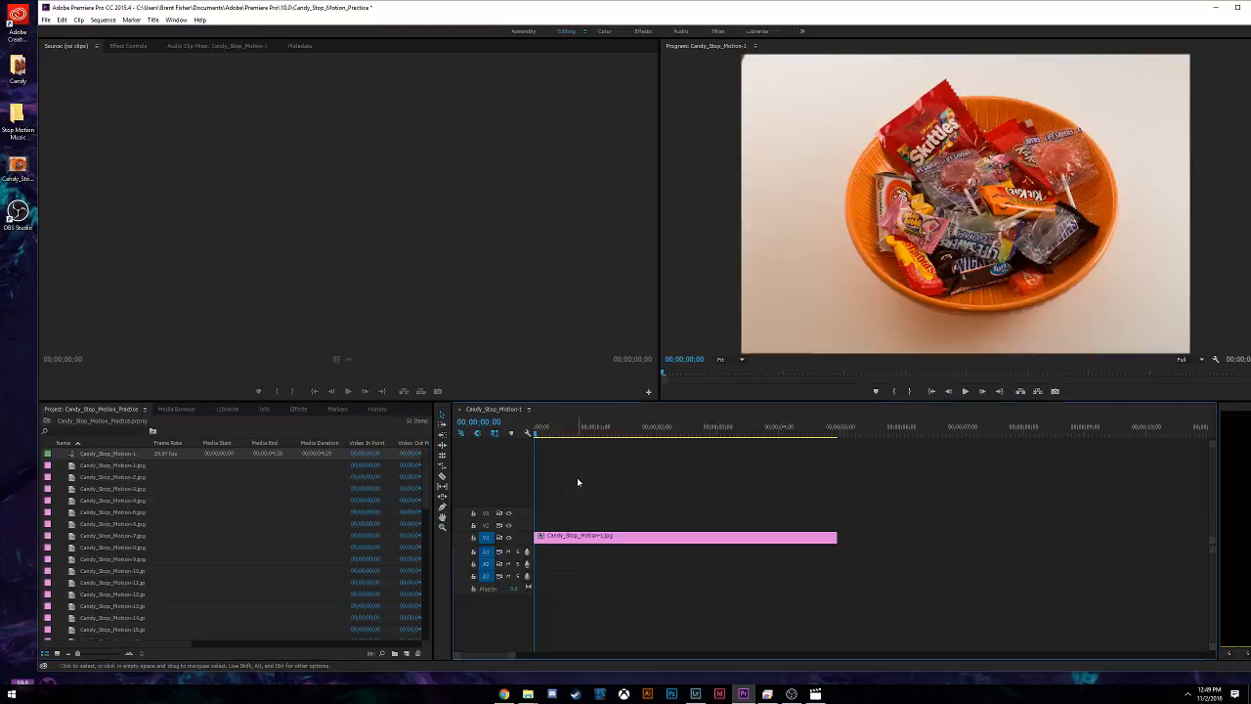
{"action": "left_click", "coordinate": [610, 538]}
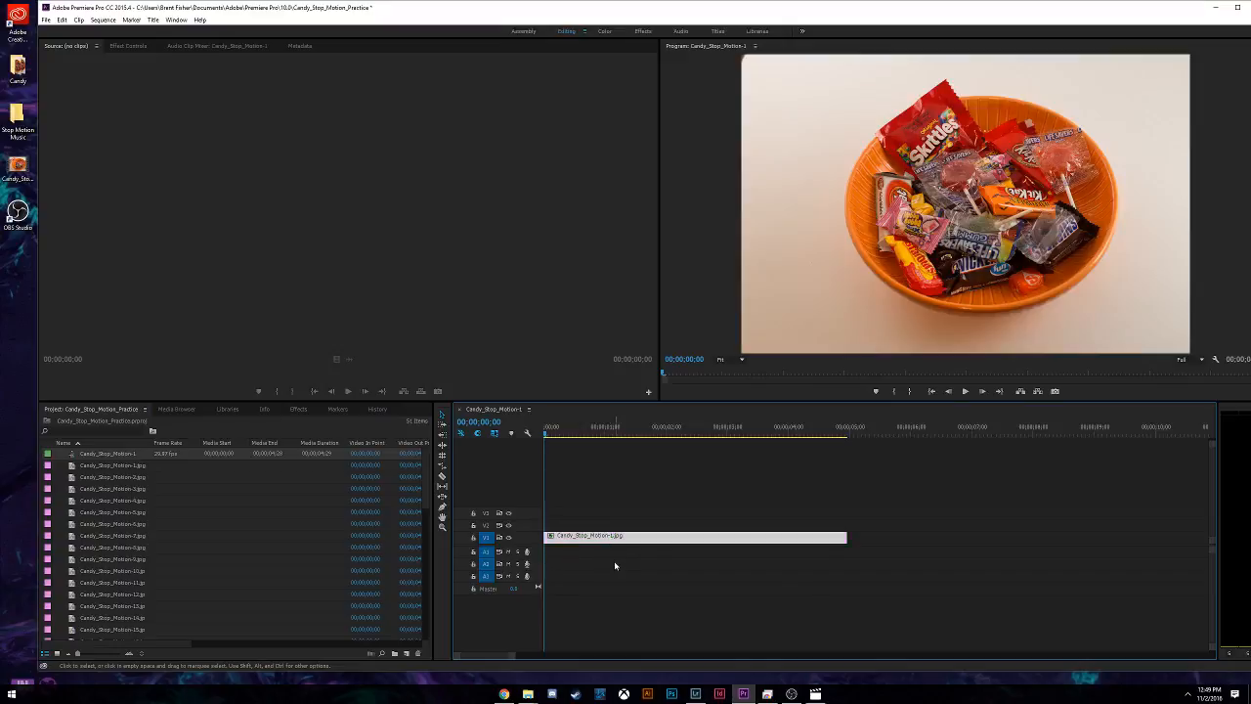
{"action": "key", "text": "Delete"}
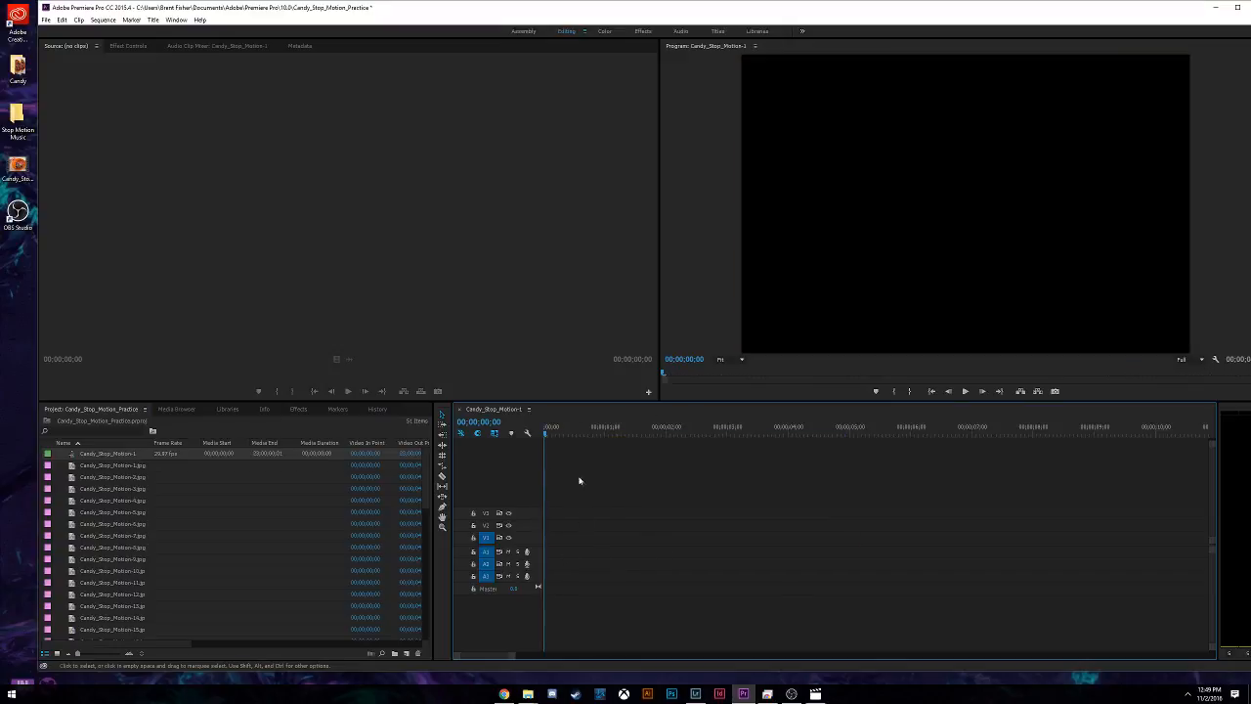
Select Candy_Stop_Motion photos 1 through 50 in the project and automate them to the sequence in Selection Order.
{"action": "left_click", "coordinate": [105, 466]}
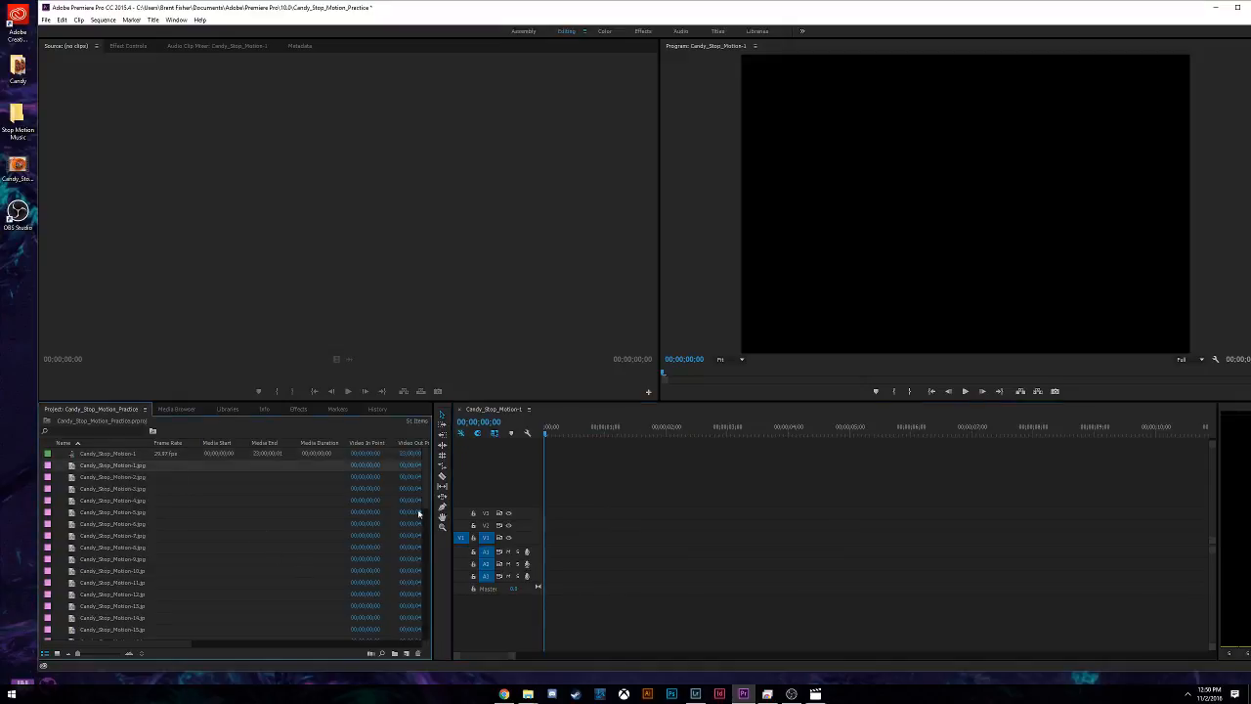
{"action": "left_click_drag", "start_coordinate": [424, 502], "coordinate": [444, 649]}
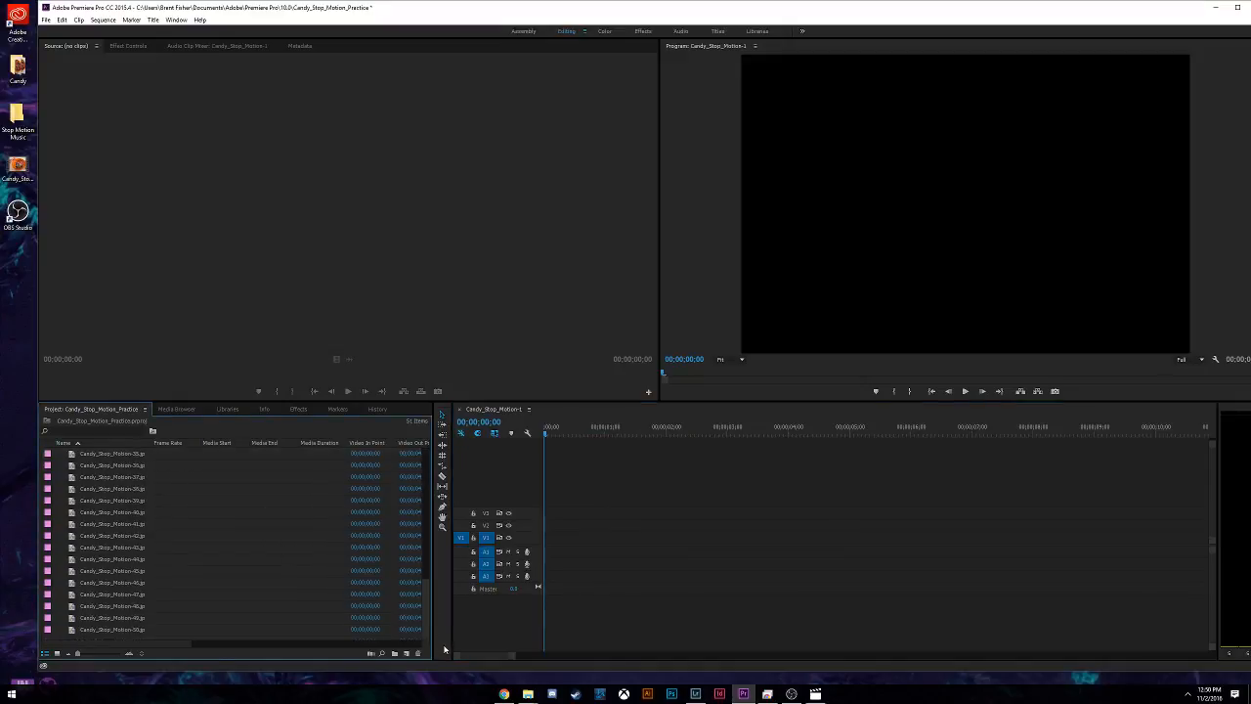
{"action": "left_click", "coordinate": [119, 629], "text": "shift"}
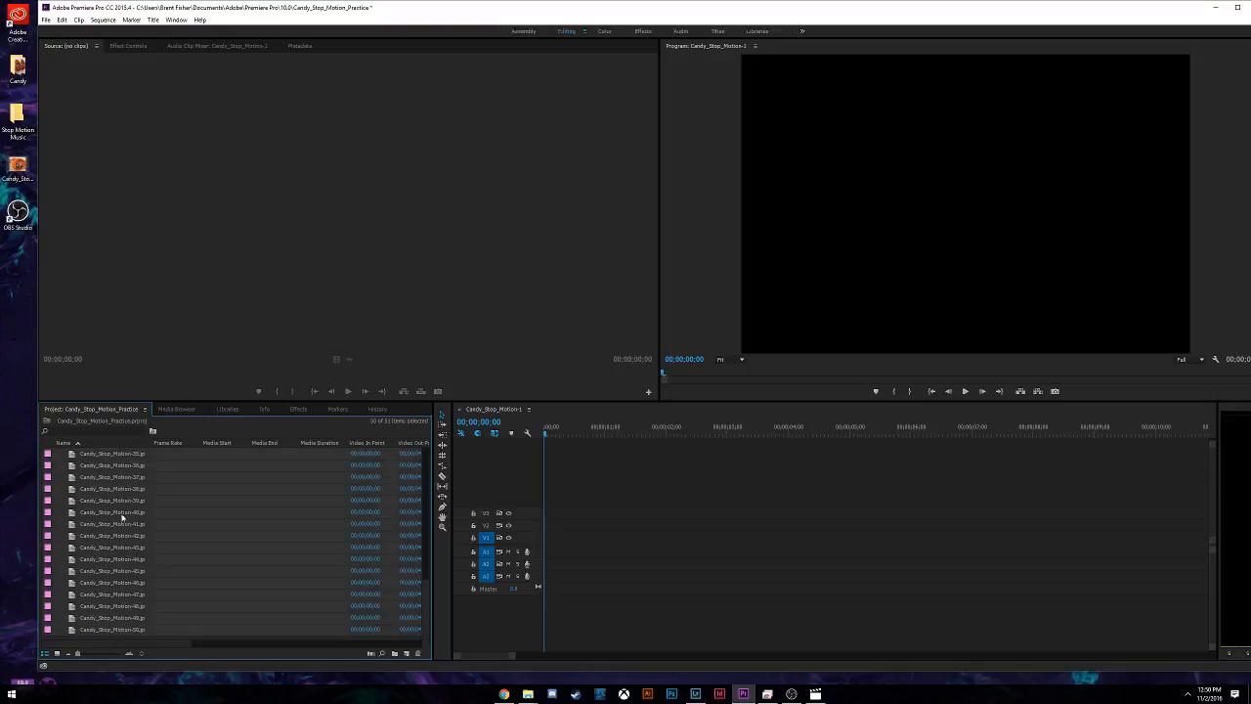
{"action": "left_click", "coordinate": [369, 653]}
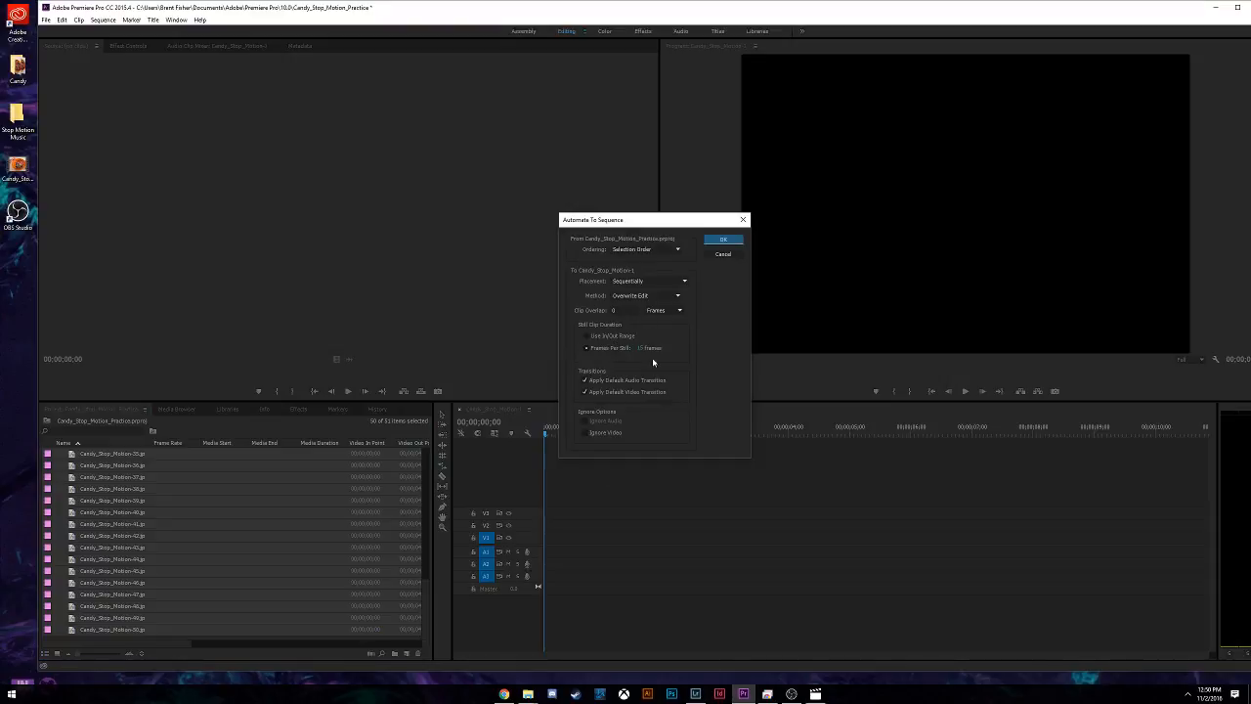
{"action": "left_click", "coordinate": [675, 252]}
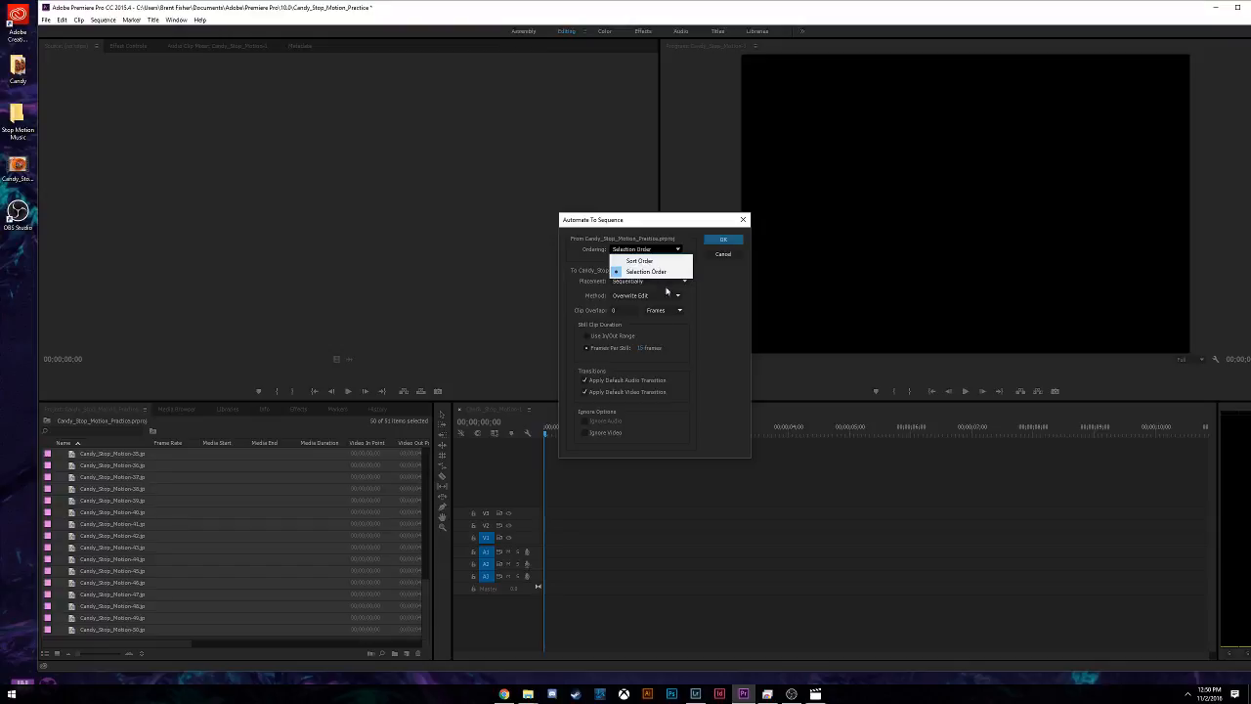
{"action": "left_click", "coordinate": [656, 272]}
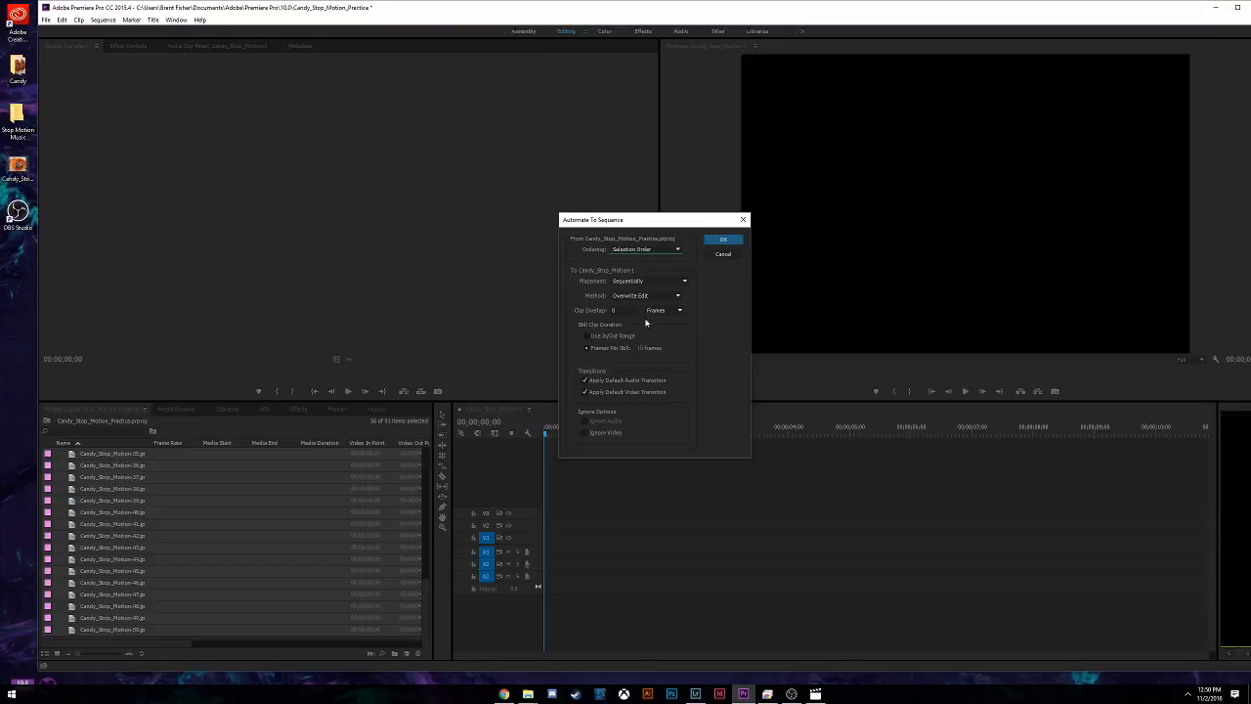
{"action": "left_click", "coordinate": [729, 240]}
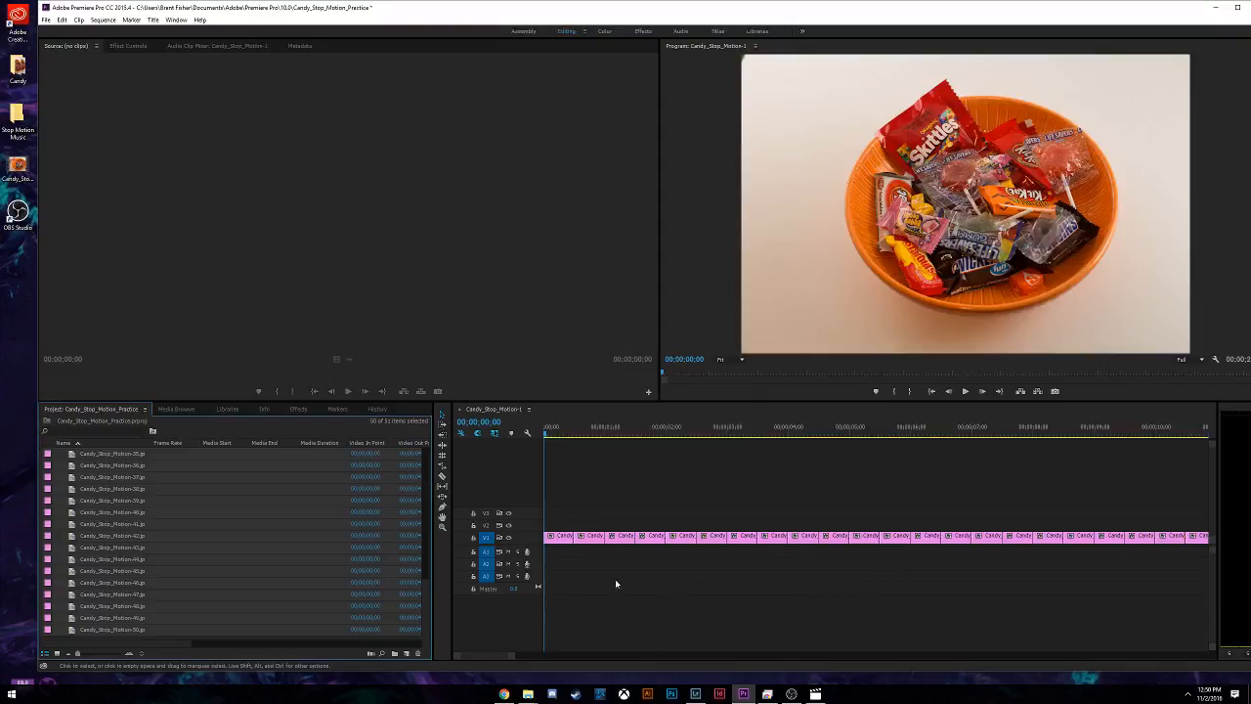
View the project items as thumbnails and return them to the list view.
{"action": "left_click", "coordinate": [56, 652]}
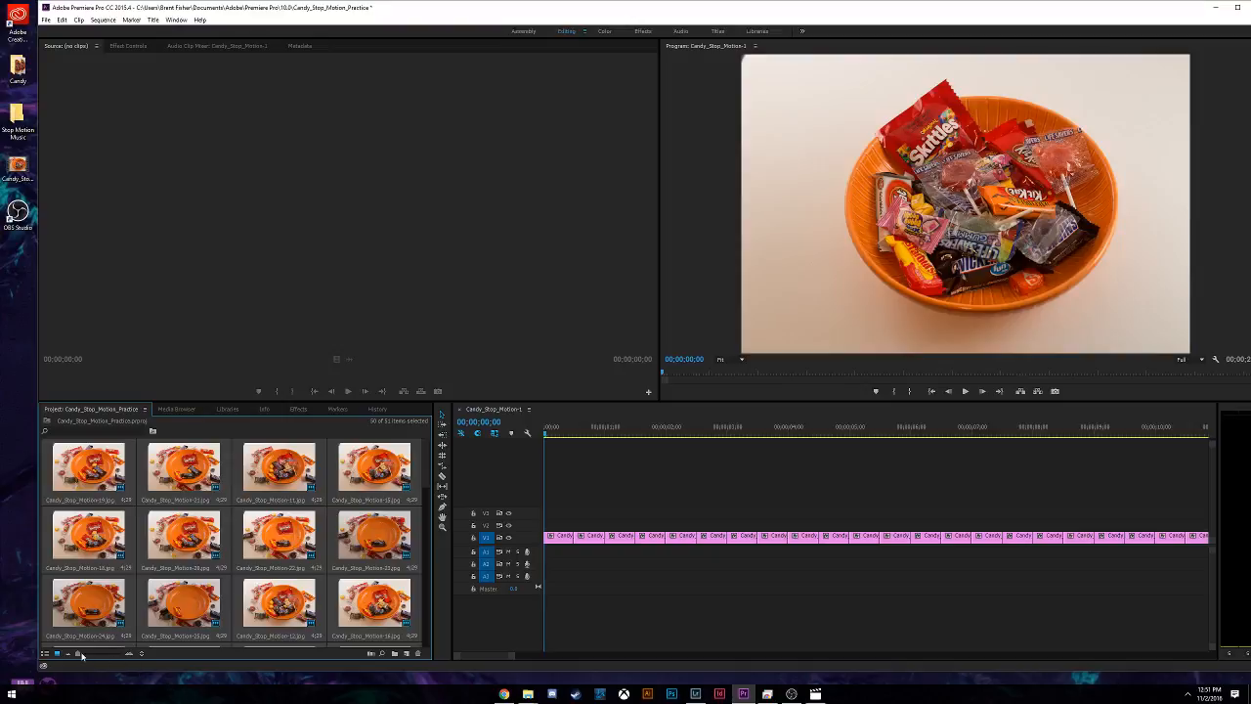
{"action": "mouse_move", "coordinate": [80, 655]}
{"action": "left_mouse_down"}
{"action": "mouse_move", "coordinate": [99, 656]}
{"action": "mouse_move", "coordinate": [77, 656]}
{"action": "left_mouse_up"}
{"action": "left_click", "coordinate": [45, 653]}
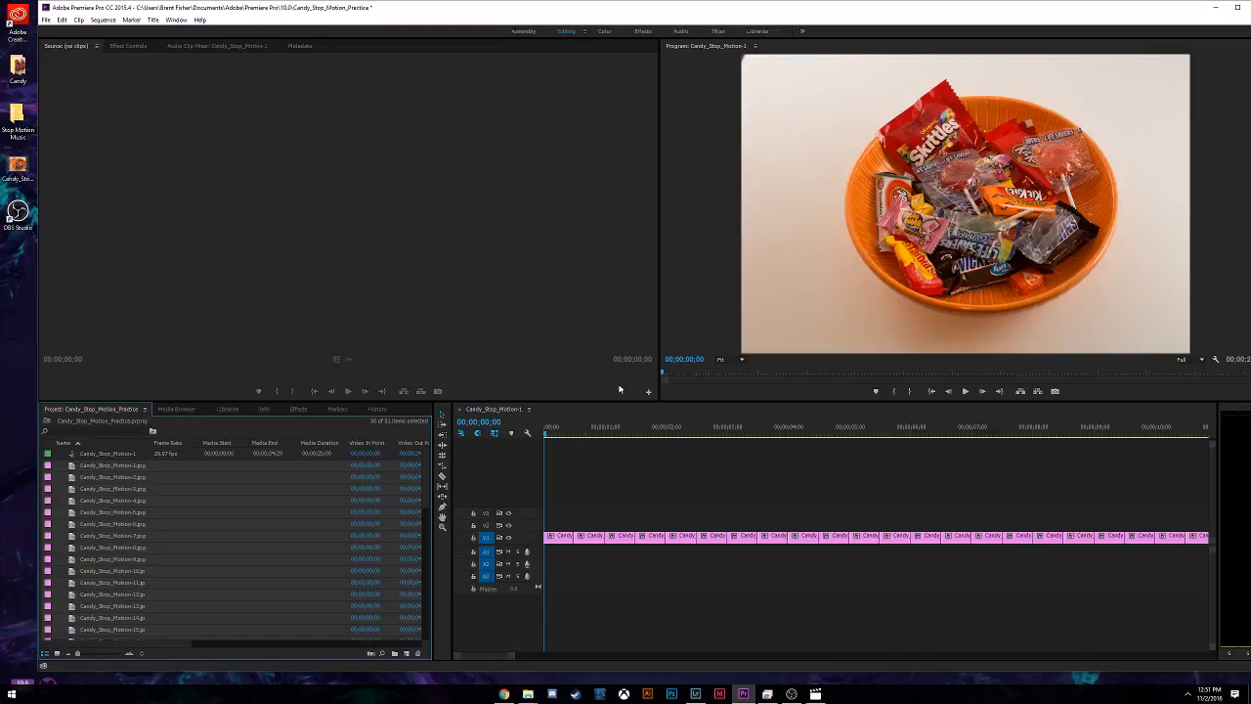
Play the first few seconds of the sequence from its start and stop playback.
{"action": "left_click", "coordinate": [546, 437]}
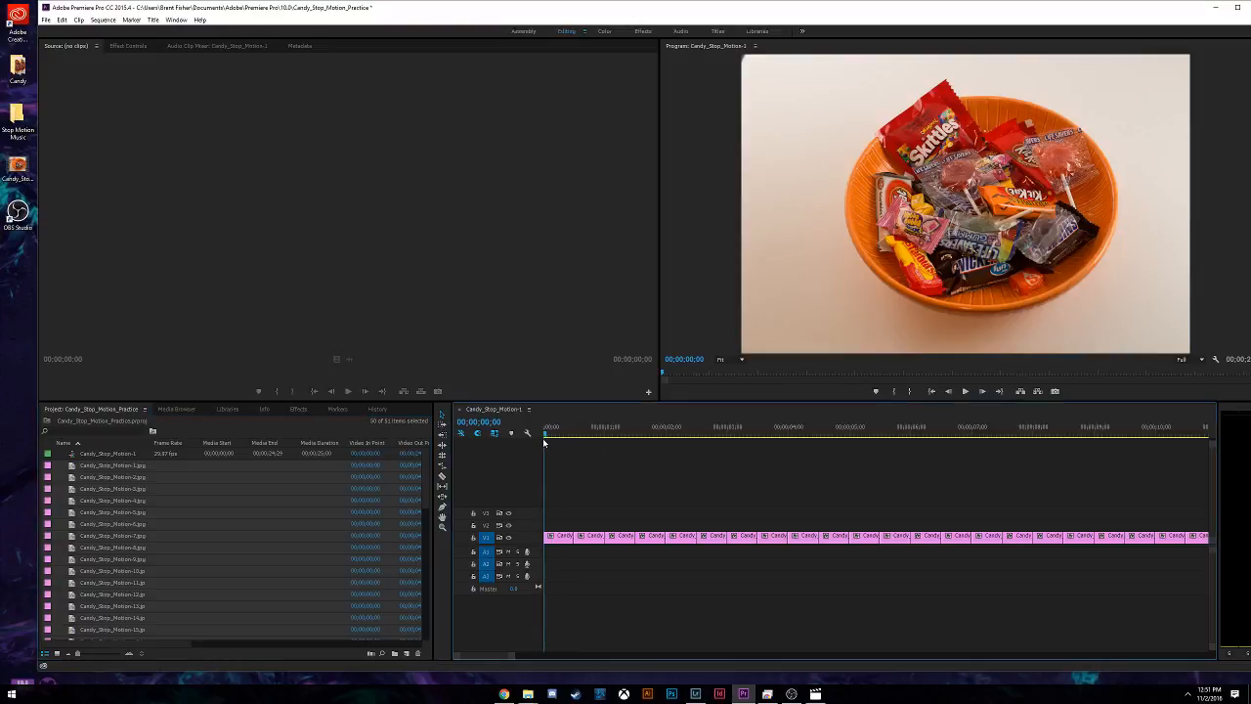
{"action": "left_click", "coordinate": [963, 392]}
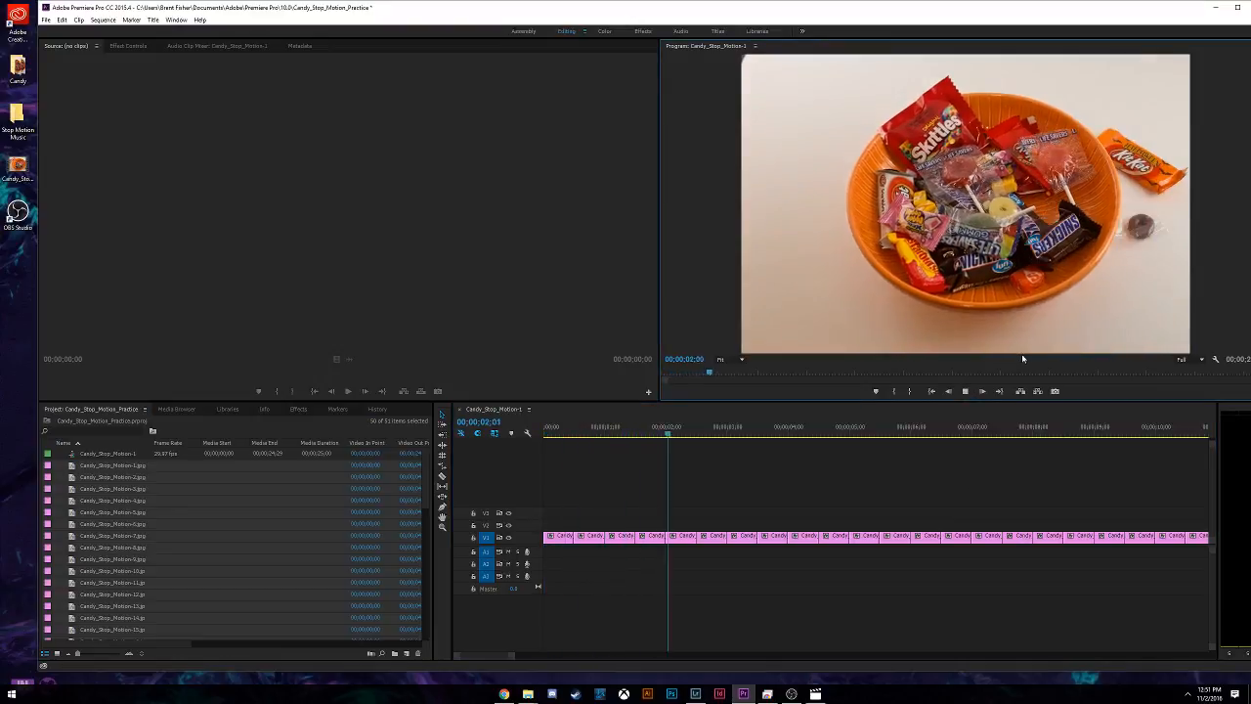
{"action": "left_click", "coordinate": [965, 392]}
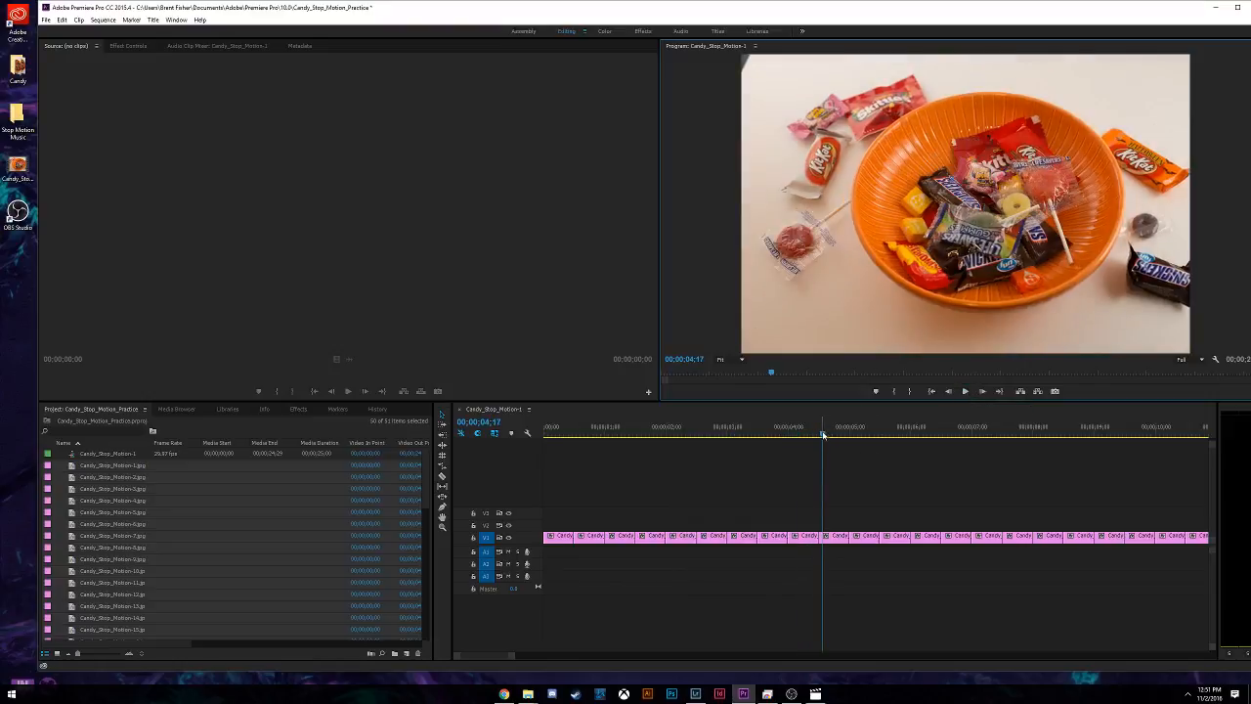
Return the playhead to the sequence start and add Summer_Smile from the Stop Motion Music folder to track A1 at the beginning.
{"action": "left_click_drag", "start_coordinate": [823, 434], "coordinate": [545, 434]}
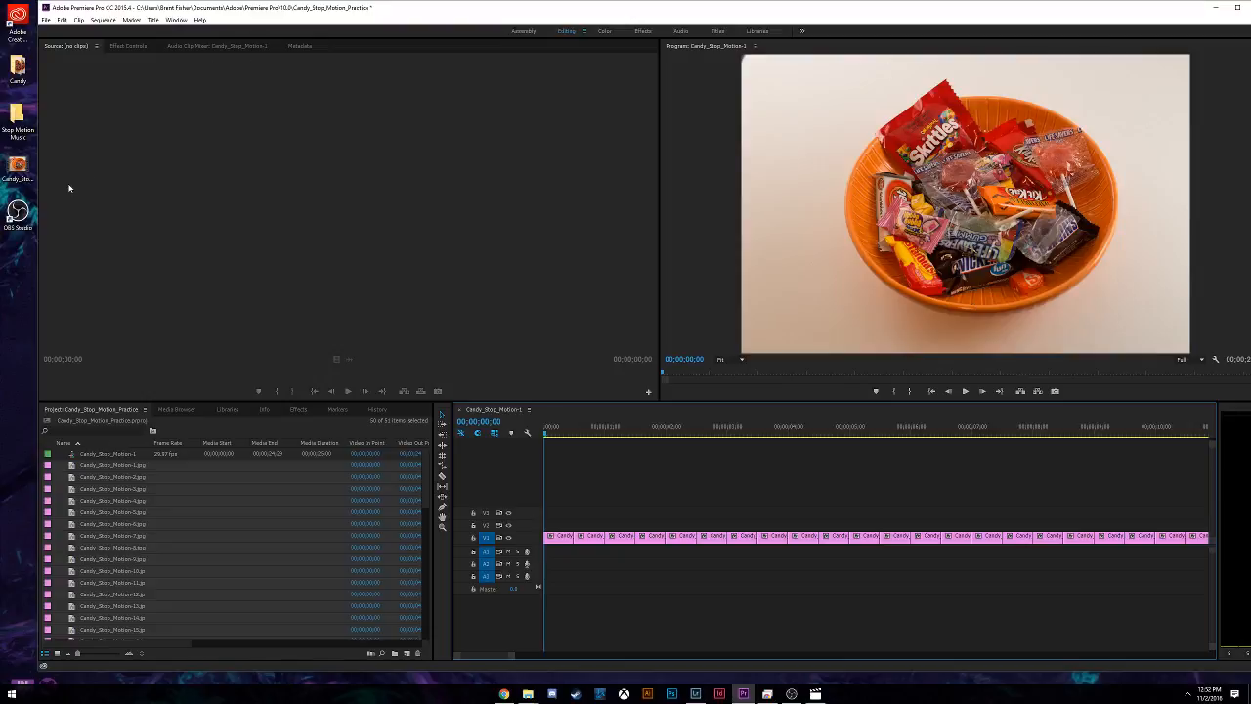
{"action": "double_click", "coordinate": [15, 122]}
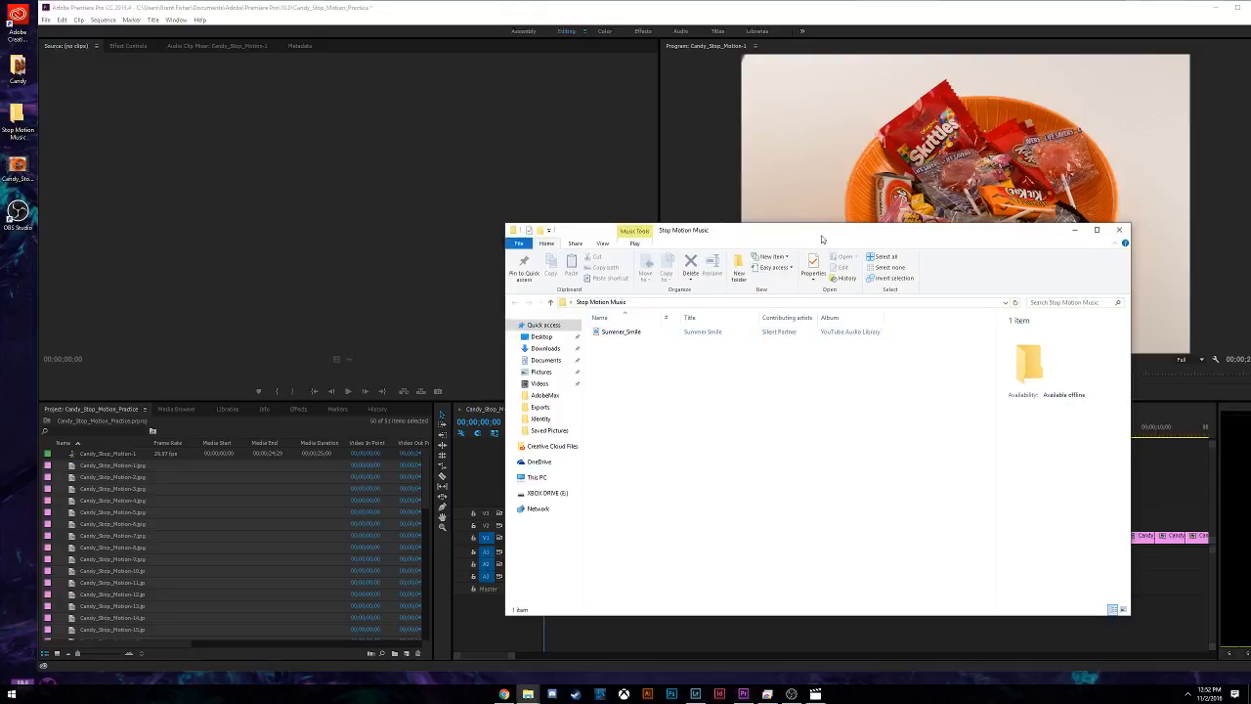
{"action": "left_click_drag", "start_coordinate": [821, 238], "coordinate": [382, 46]}
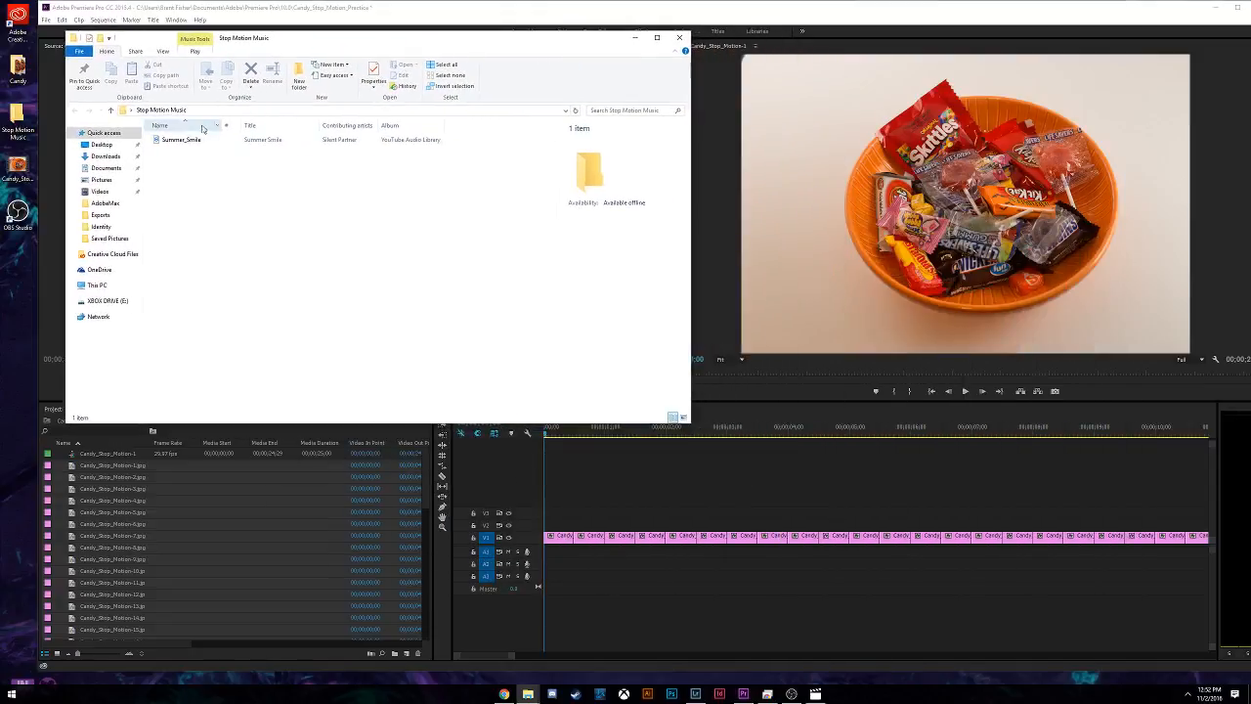
{"action": "left_click_drag", "start_coordinate": [191, 140], "coordinate": [540, 551]}
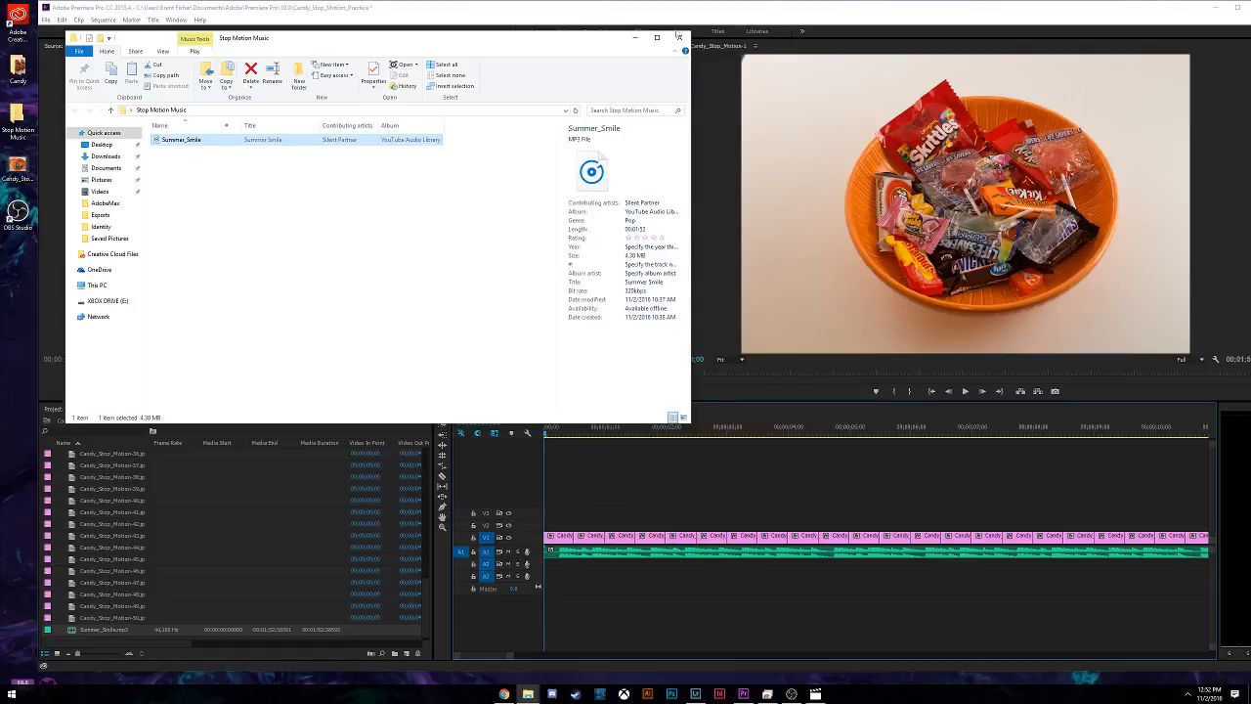
{"action": "left_click", "coordinate": [679, 37]}
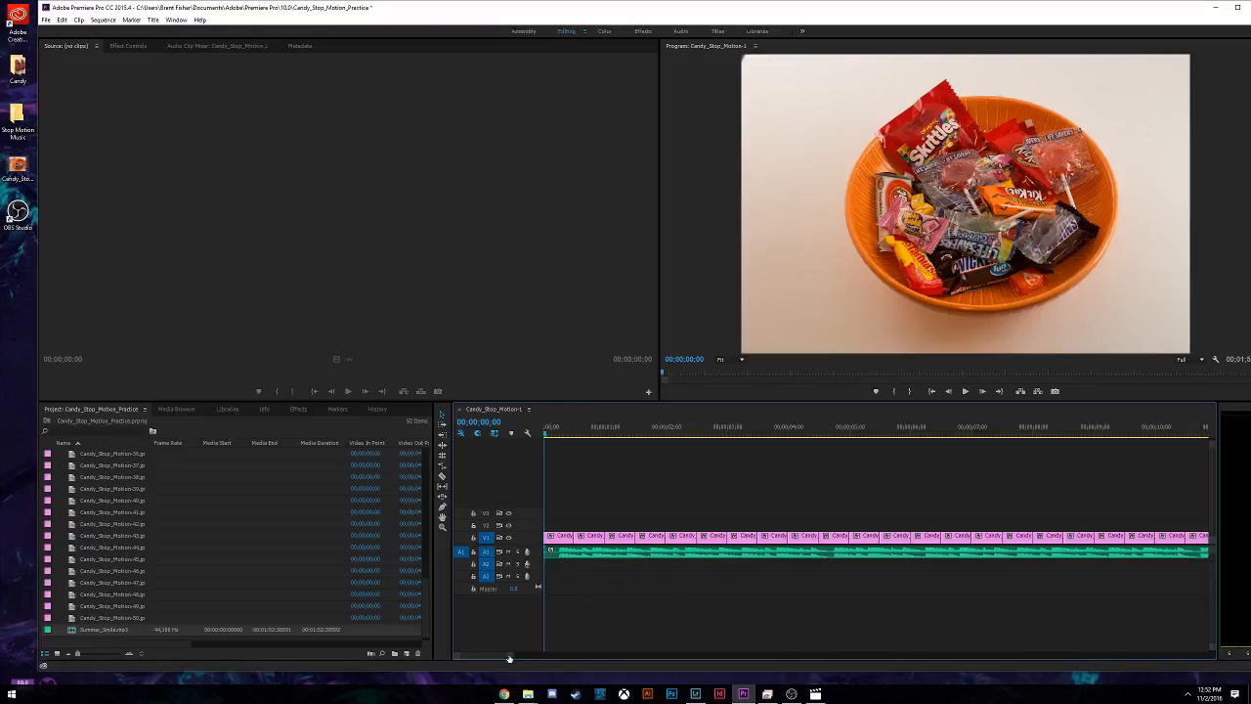
Trim the end of the Summer_Smile music clip on A1 to match the end of the last candy photo on V1.
{"action": "mouse_move", "coordinate": [493, 655]}
{"action": "left_mouse_down"}
{"action": "mouse_move", "coordinate": [531, 655]}
{"action": "mouse_move", "coordinate": [506, 655]}
{"action": "left_mouse_up"}
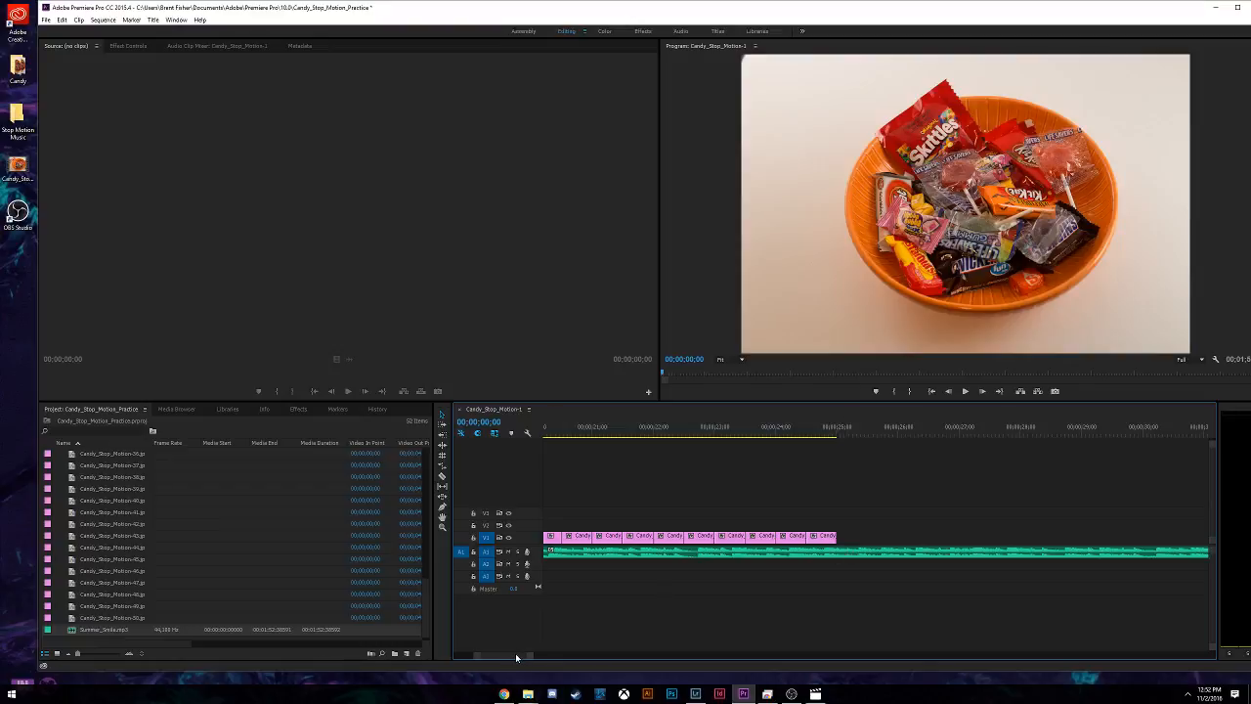
{"action": "left_click_drag", "start_coordinate": [515, 654], "coordinate": [552, 664]}
{"action": "left_click_drag", "start_coordinate": [543, 665], "coordinate": [537, 663]}
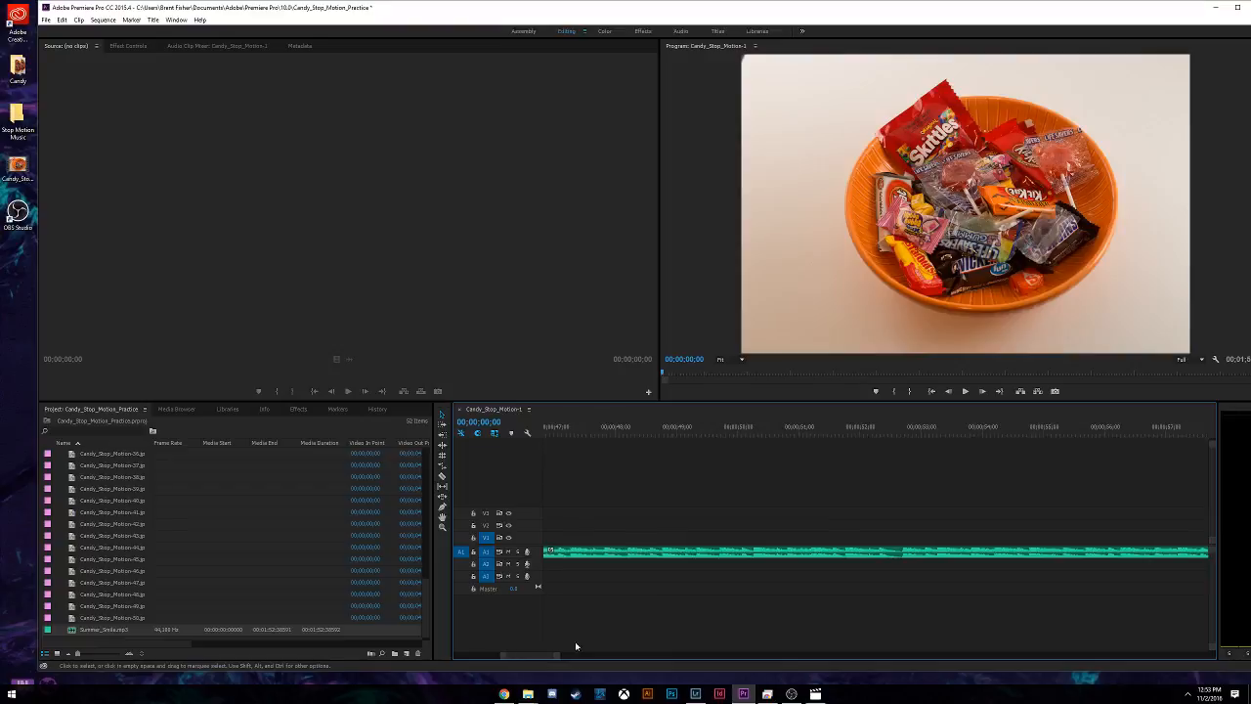
{"action": "right_click", "coordinate": [782, 557]}
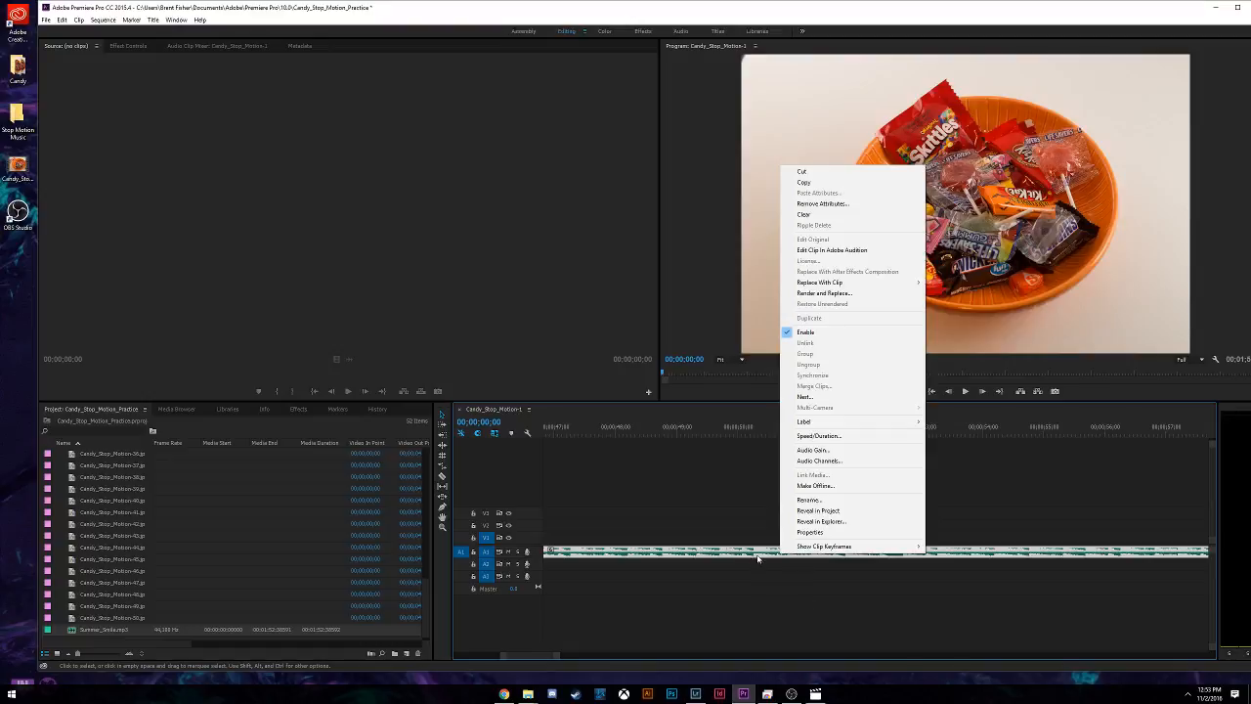
{"action": "left_click", "coordinate": [756, 558]}
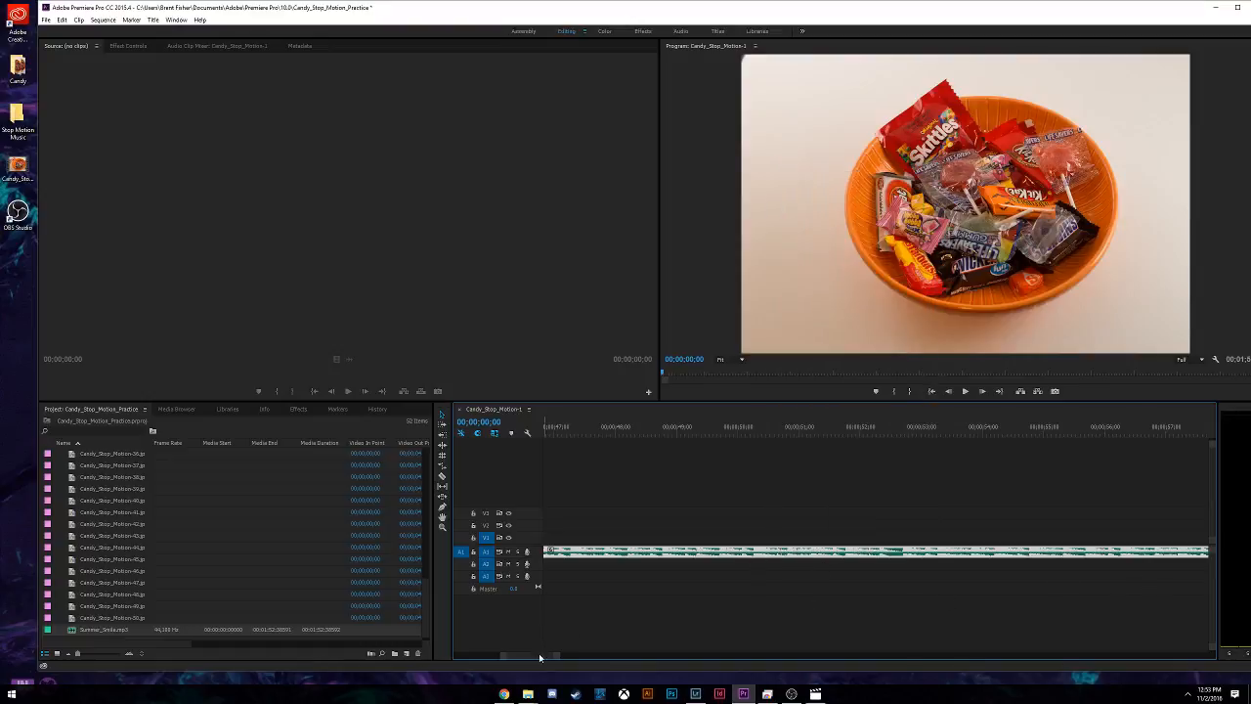
{"action": "left_click_drag", "start_coordinate": [539, 655], "coordinate": [599, 665]}
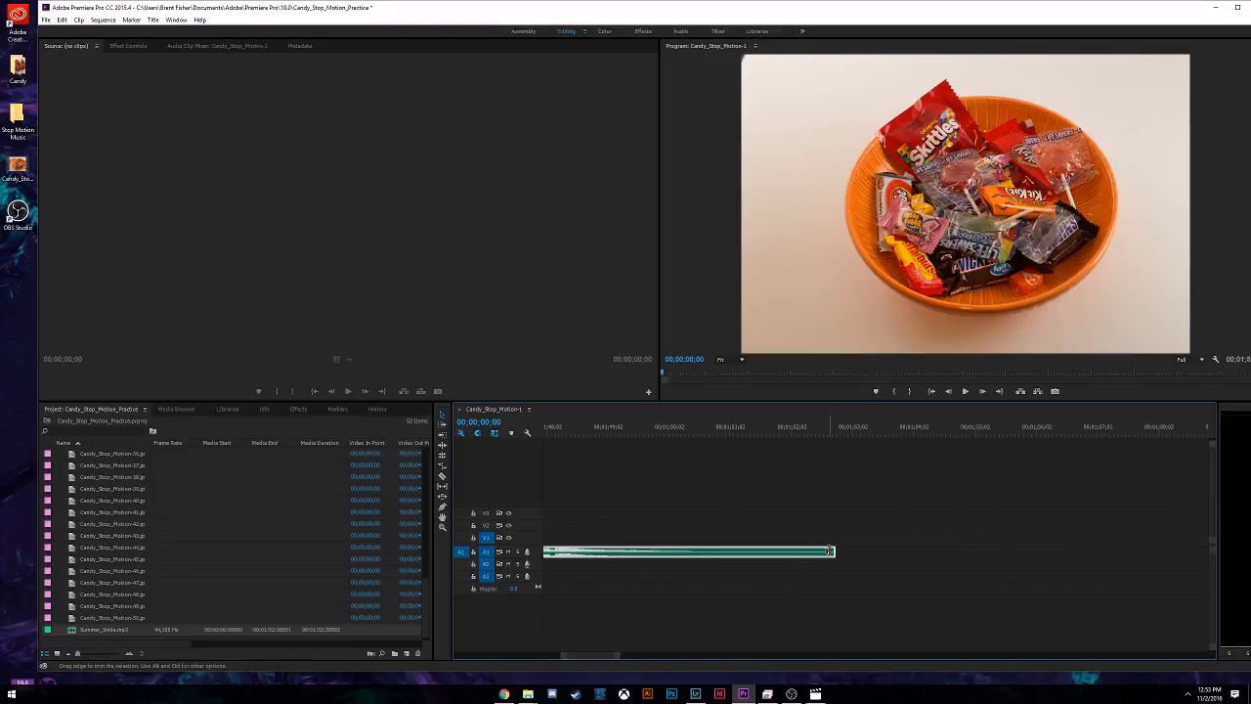
{"action": "left_click_drag", "start_coordinate": [836, 553], "coordinate": [1151, 554]}
{"action": "left_click_drag", "start_coordinate": [542, 552], "coordinate": [546, 552]}
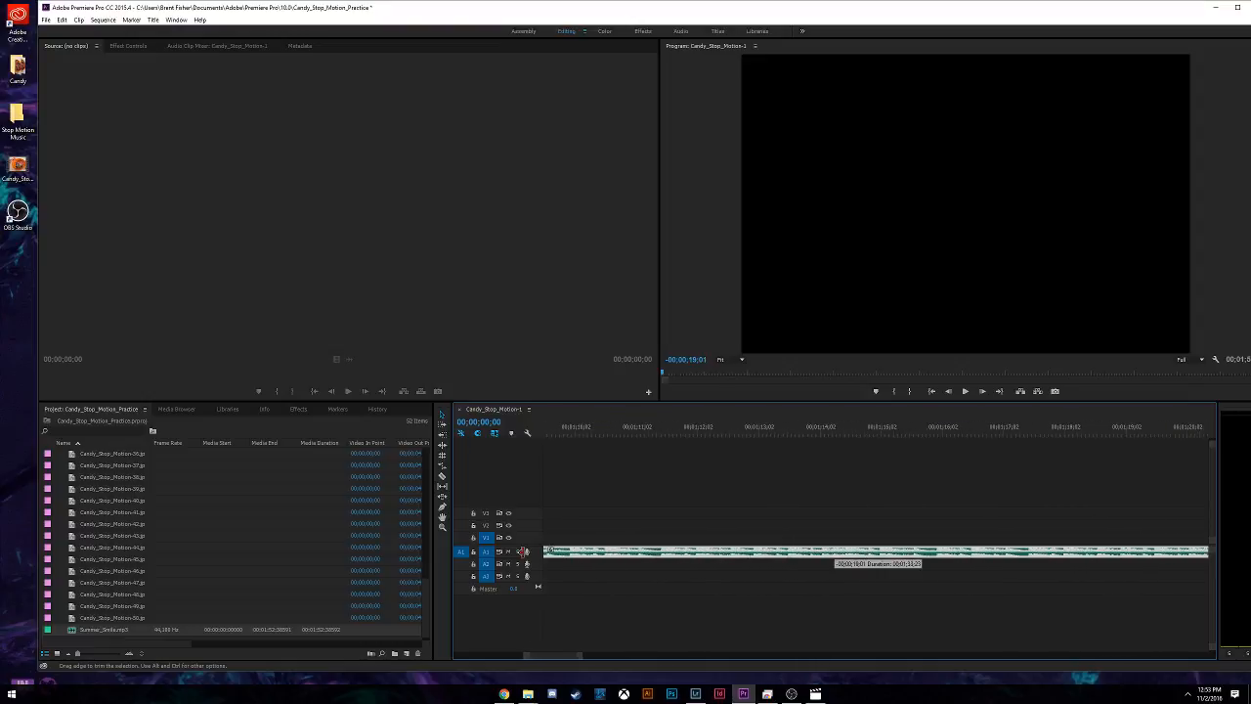
{"action": "left_click_drag", "start_coordinate": [523, 551], "coordinate": [636, 555]}
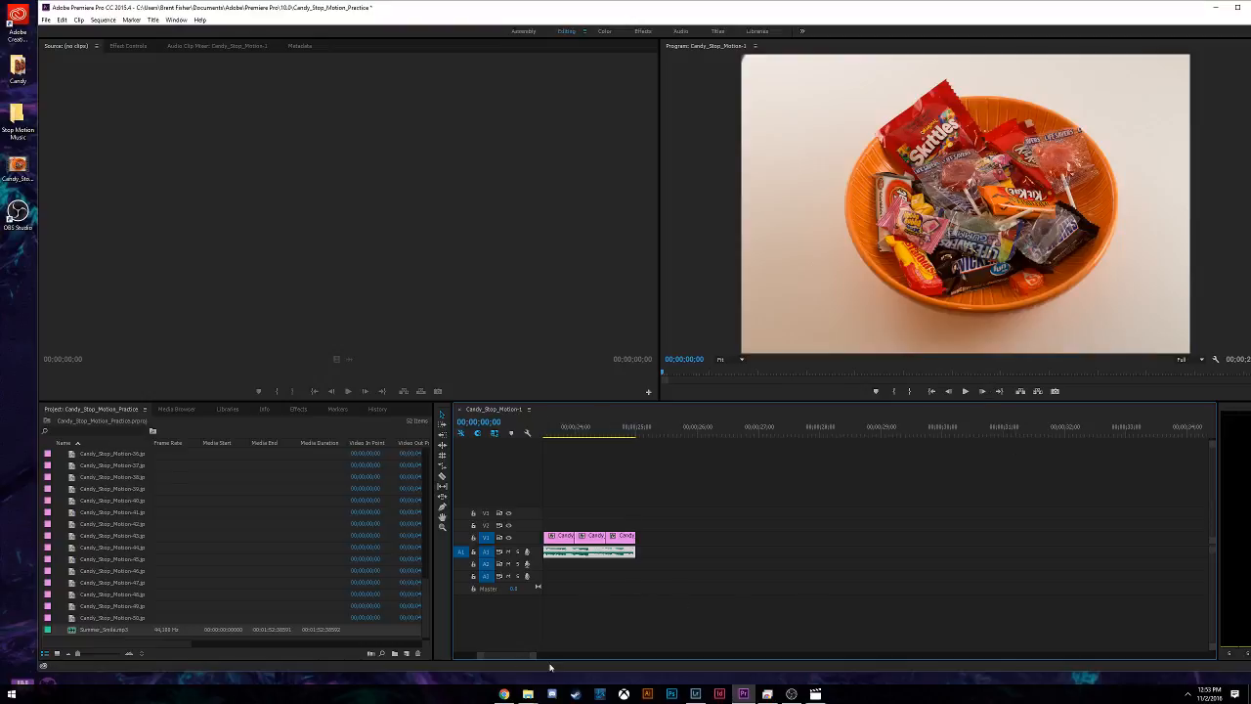
{"action": "left_click_drag", "start_coordinate": [514, 656], "coordinate": [459, 660]}
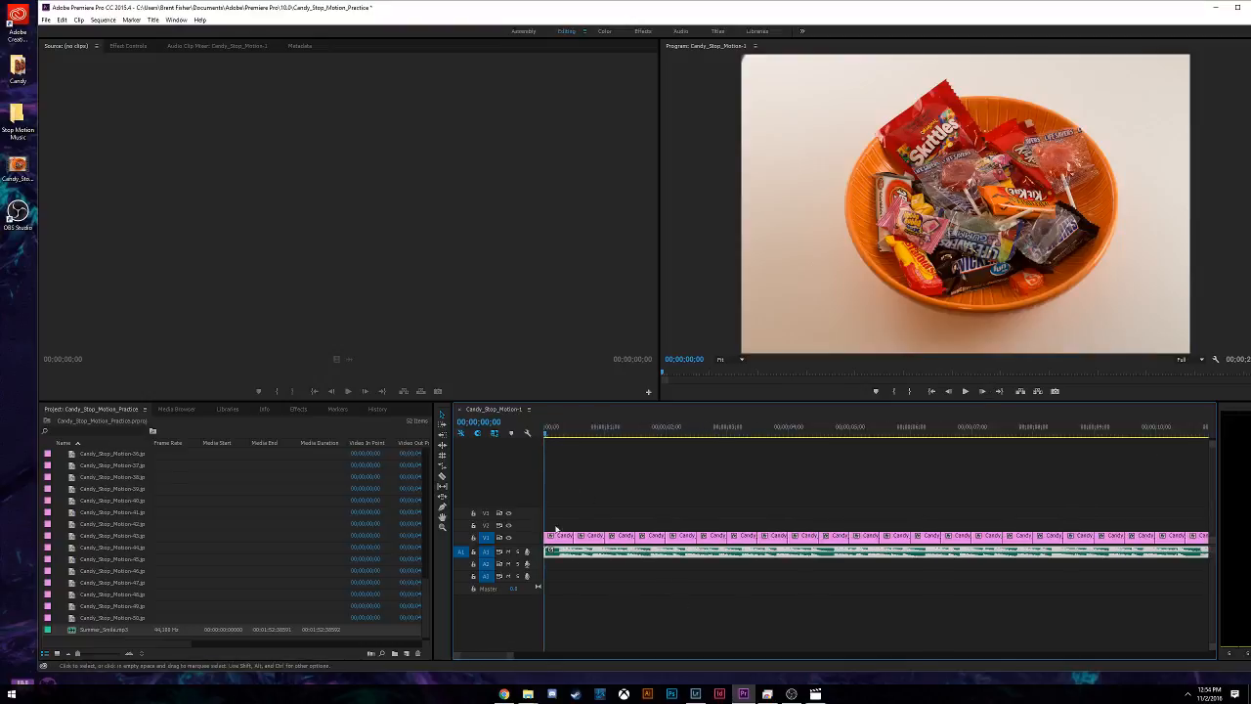
Play the whole sequence with its music and return the playhead to the start.
{"action": "left_click", "coordinate": [964, 391]}
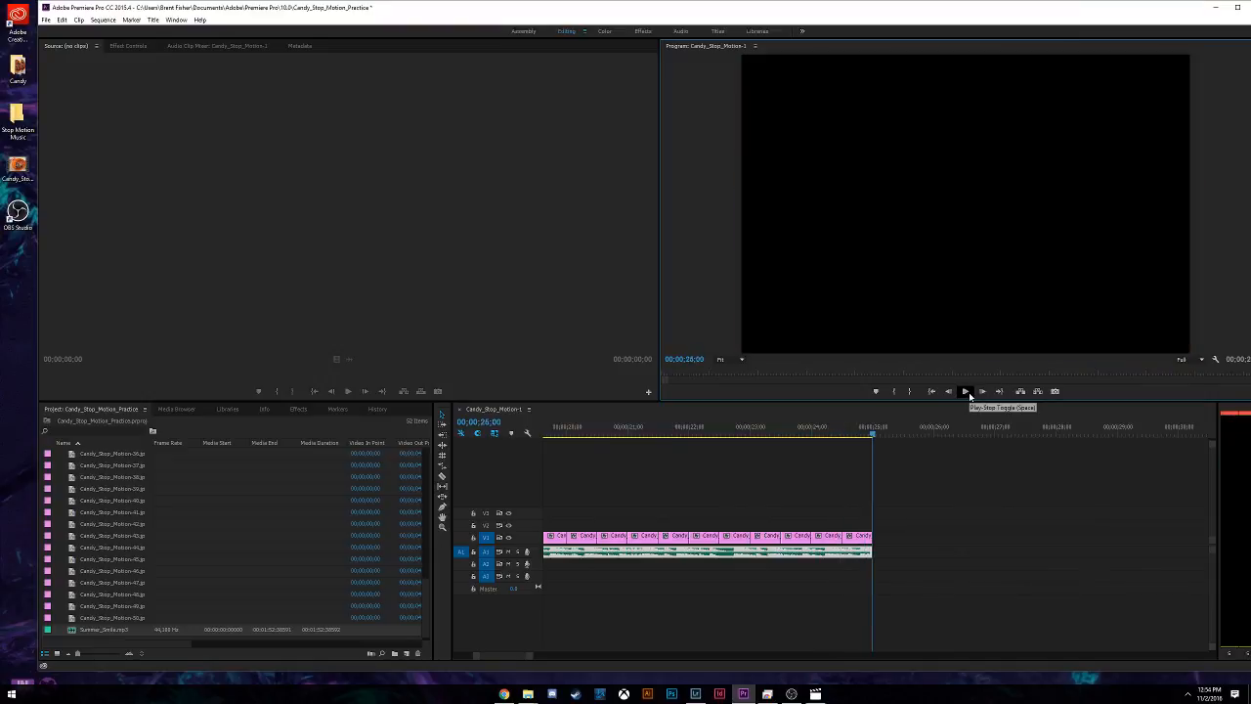
{"action": "left_click_drag", "start_coordinate": [874, 436], "coordinate": [546, 435]}
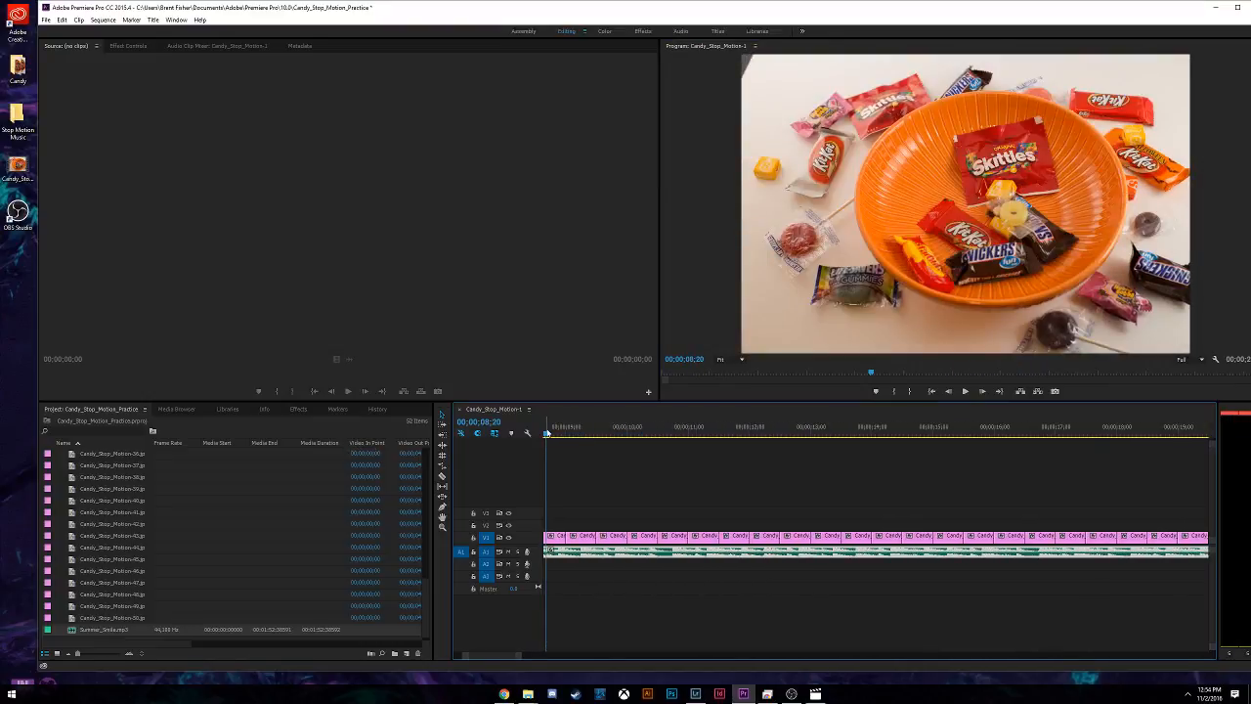
{"action": "mouse_move", "coordinate": [547, 437]}
{"action": "left_mouse_down"}
{"action": "mouse_move", "coordinate": [424, 422]}
{"action": "mouse_move", "coordinate": [553, 428]}
{"action": "mouse_move", "coordinate": [545, 439]}
{"action": "left_mouse_up"}
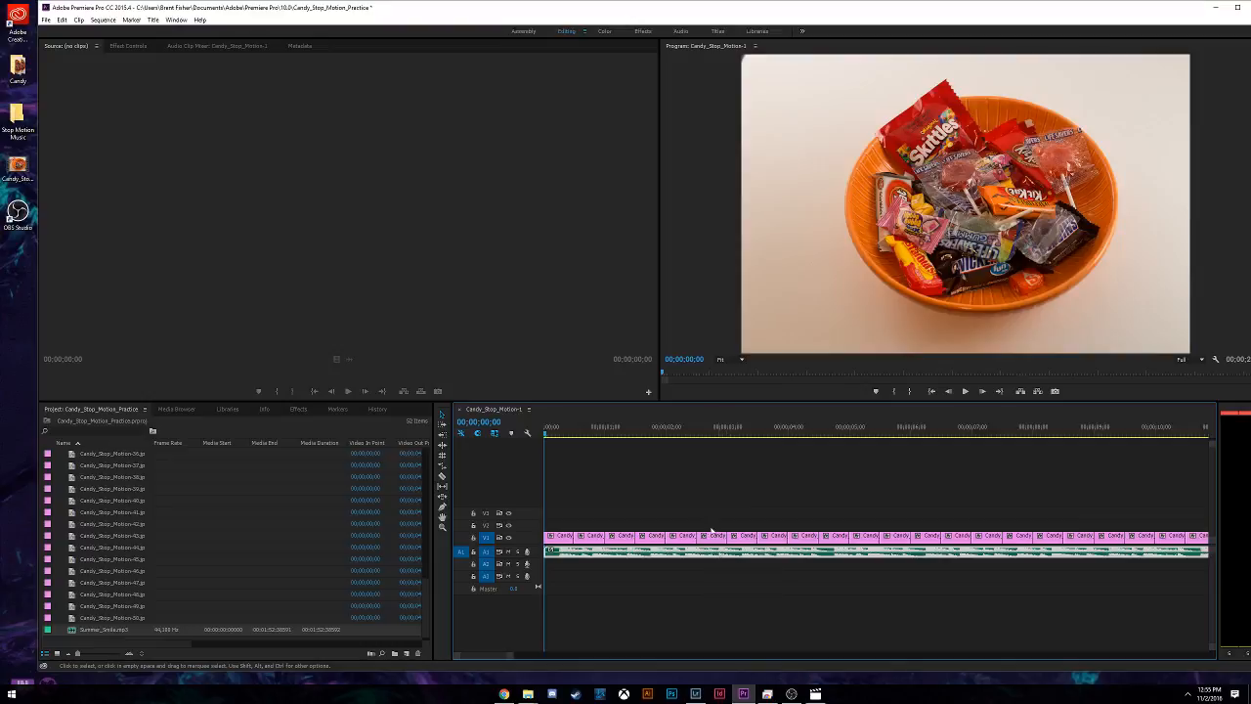
Render the sequence In to Out, stop the rendered playback after a few seconds, and return the playhead to the start.
{"action": "left_click", "coordinate": [101, 20]}
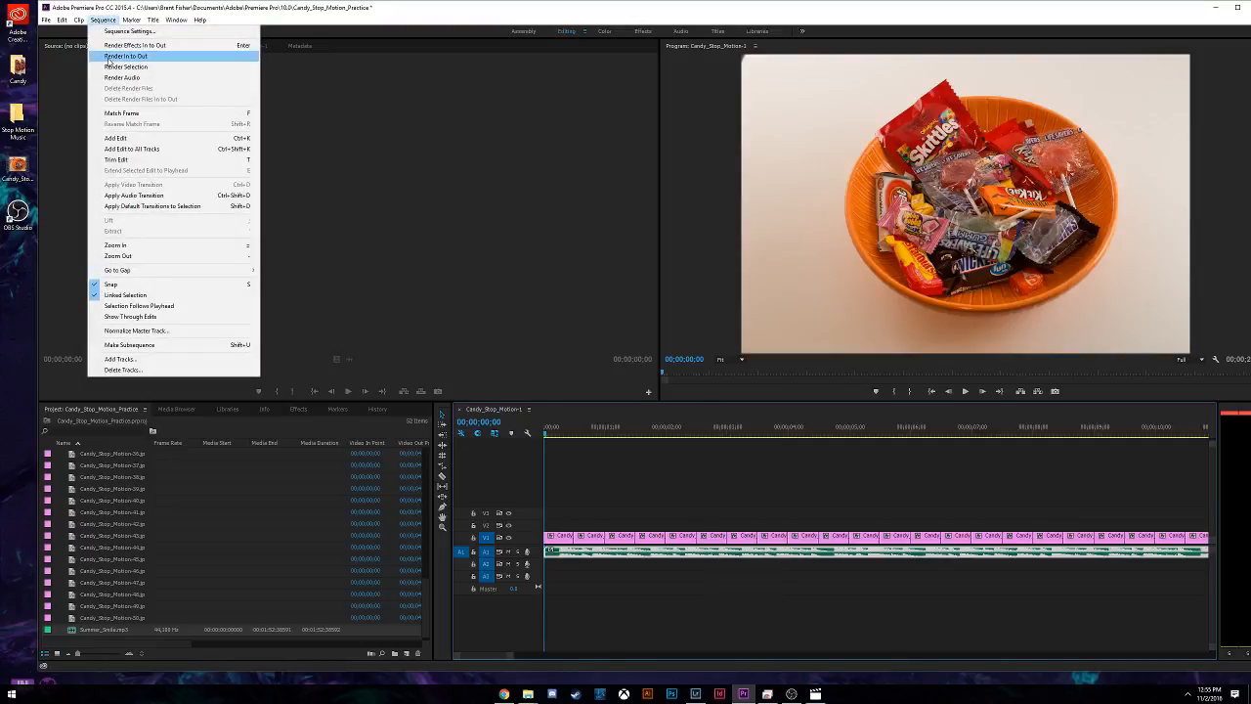
{"action": "left_click", "coordinate": [126, 56]}
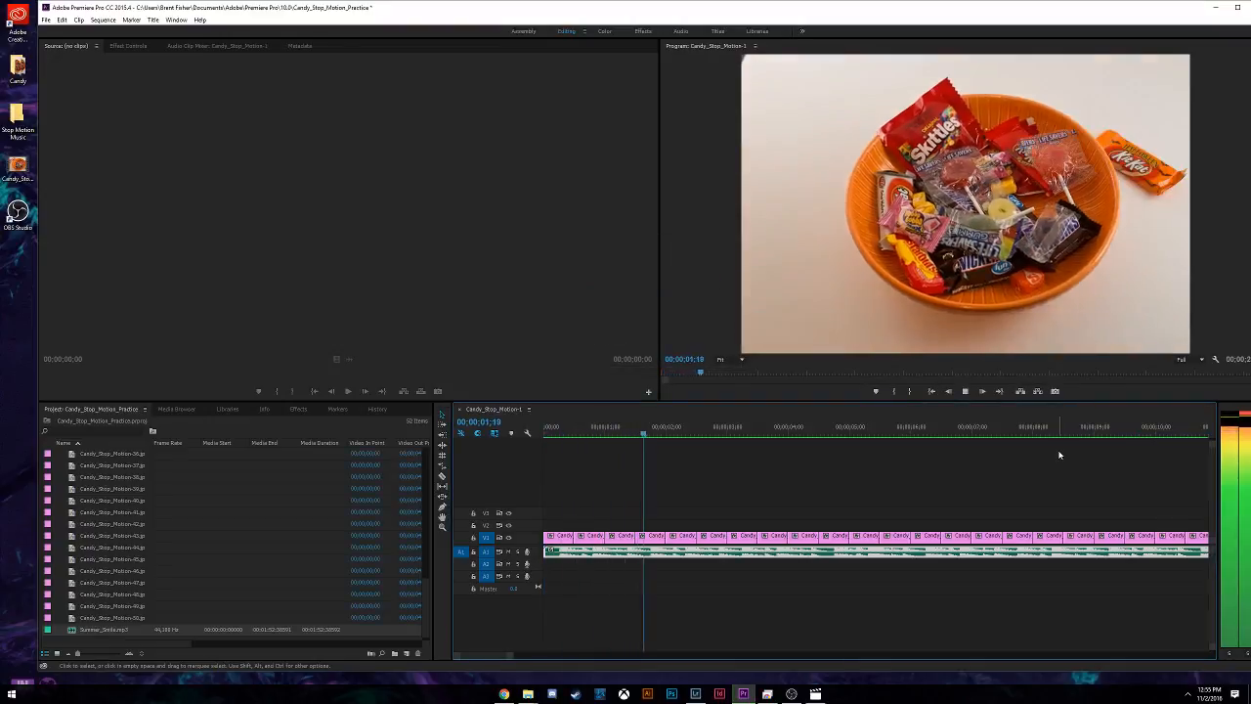
{"action": "left_click", "coordinate": [964, 391]}
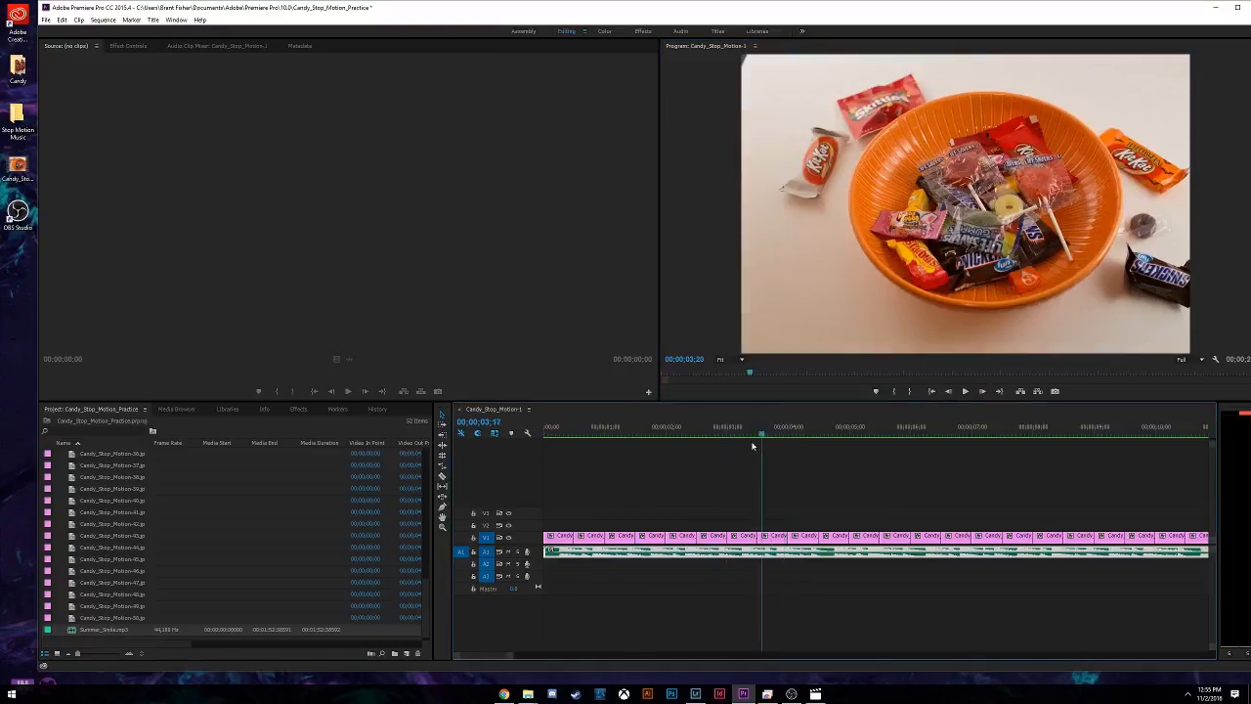
{"action": "left_click_drag", "start_coordinate": [785, 435], "coordinate": [492, 440]}
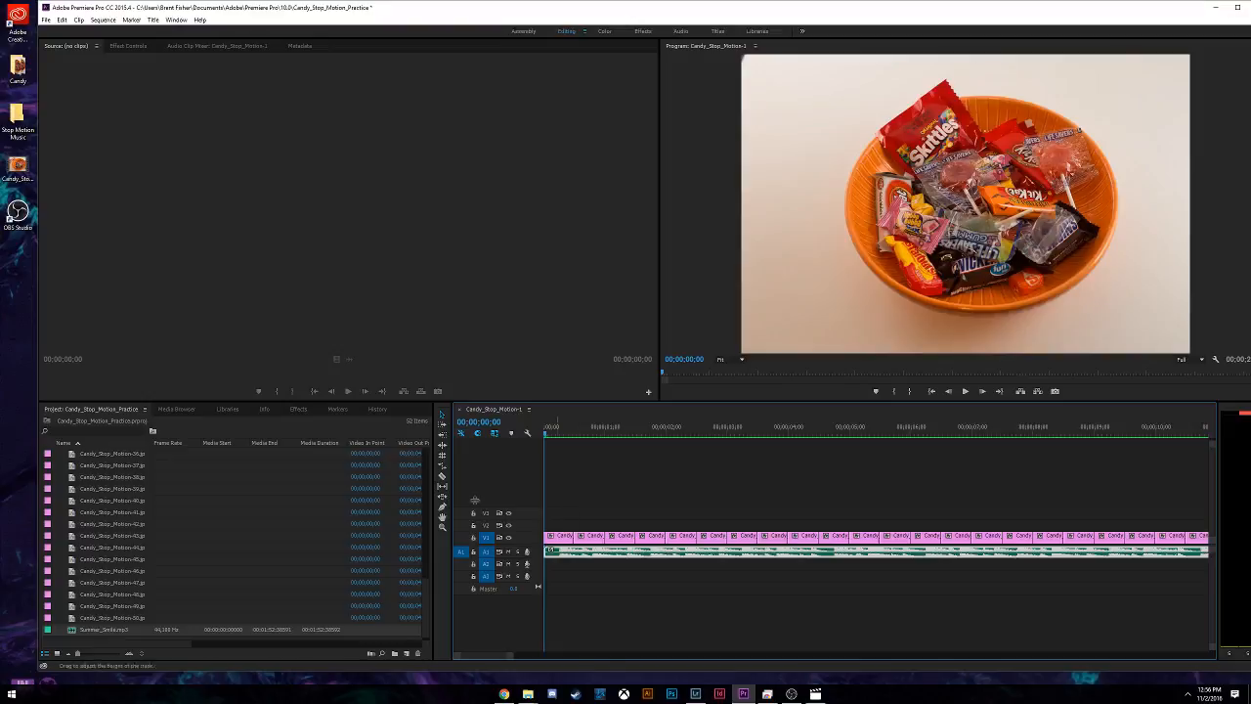
Start a media export of the candy stop-motion sequence.
{"action": "left_click", "coordinate": [427, 591]}
{"action": "left_click_drag", "start_coordinate": [427, 590], "coordinate": [420, 441]}
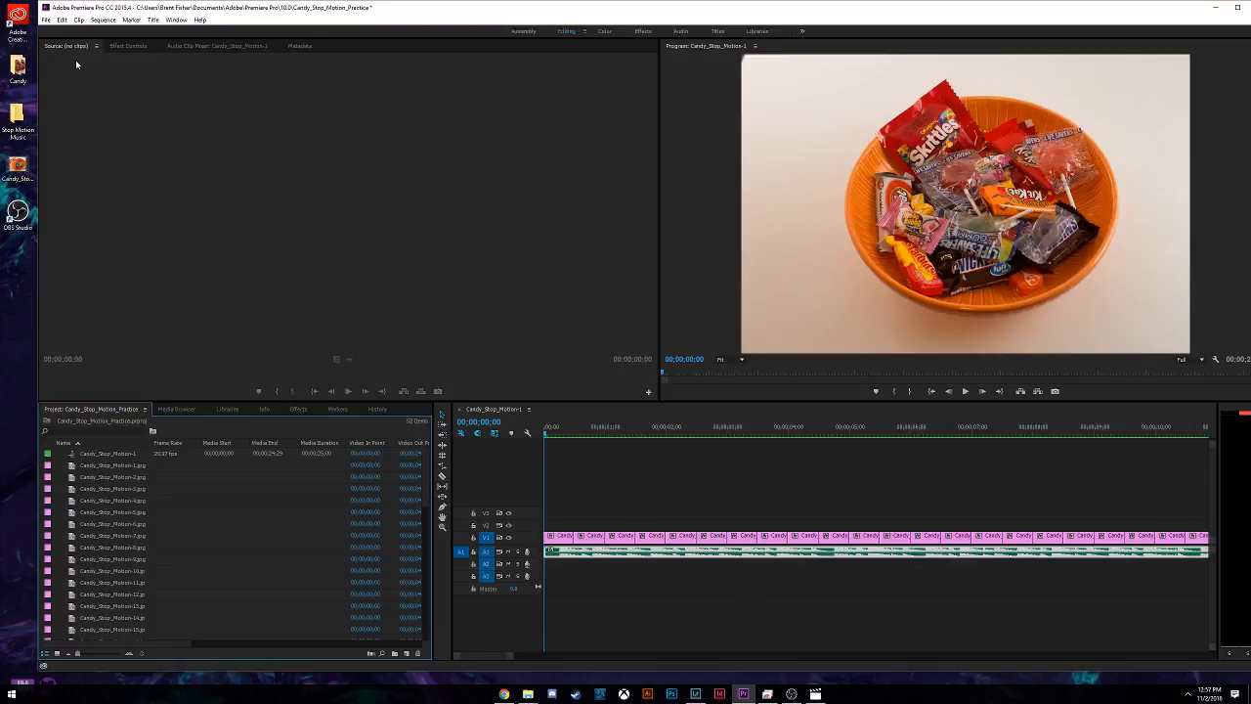
{"action": "left_click", "coordinate": [45, 20]}
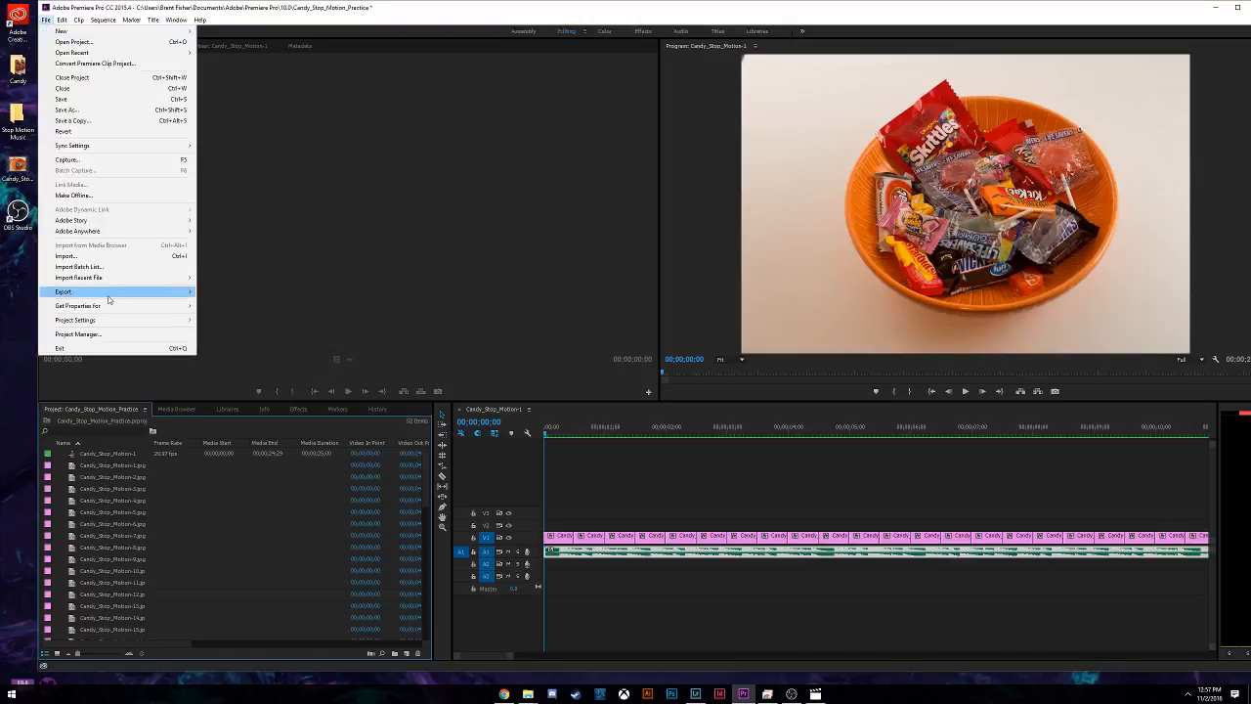
{"action": "mouse_move", "coordinate": [108, 295]}
{"action": "left_click", "coordinate": [208, 293]}
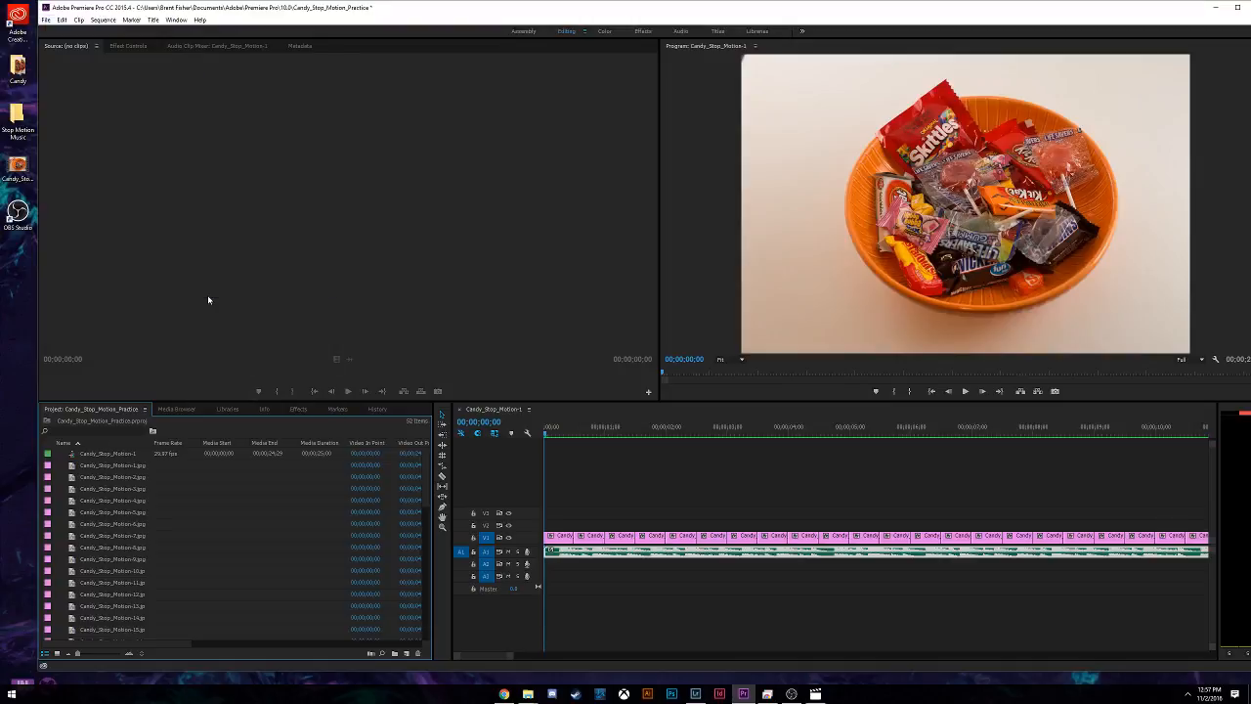